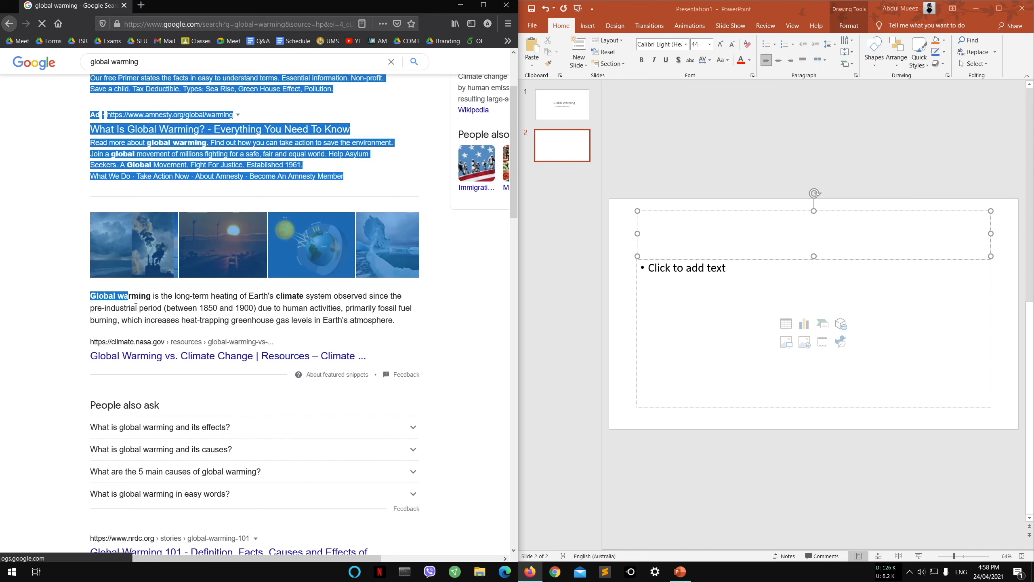
- Copy the global warming definition from the search results' featured snippet and bring PowerPoint to full screen
left_click_drag(397, 322, 90, 297)
key("ctrl+c")
left_click(999, 8)
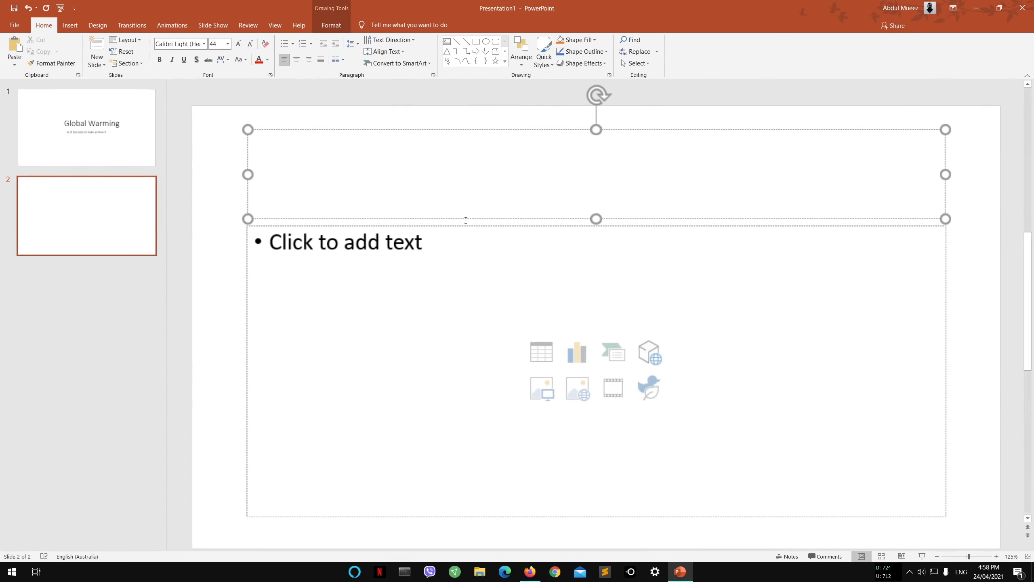
- Title slide 2 "What is Global Warming?"
type("What is Gl")
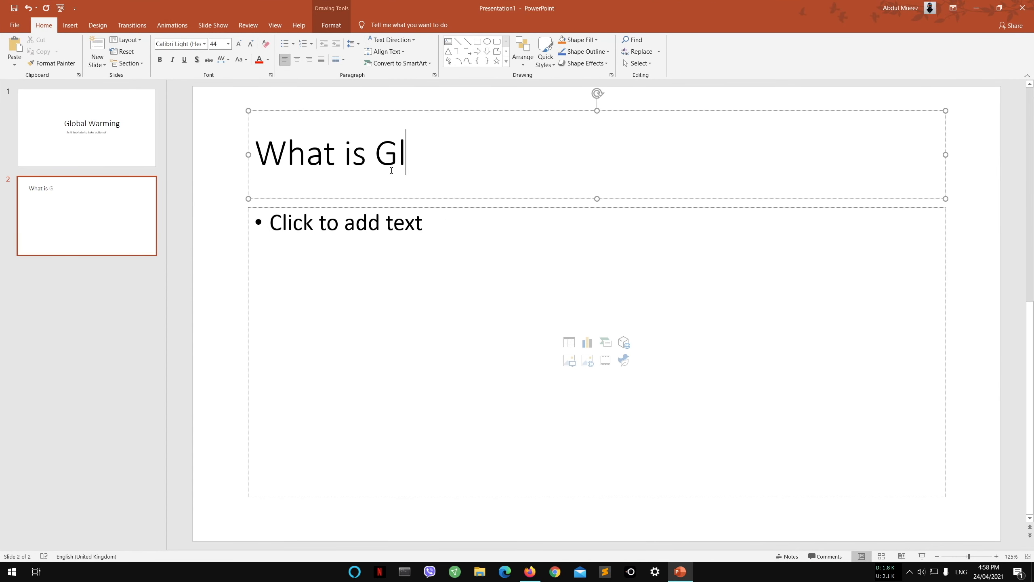
type("obal Wr")
key("BackSpace")
type("arming?")
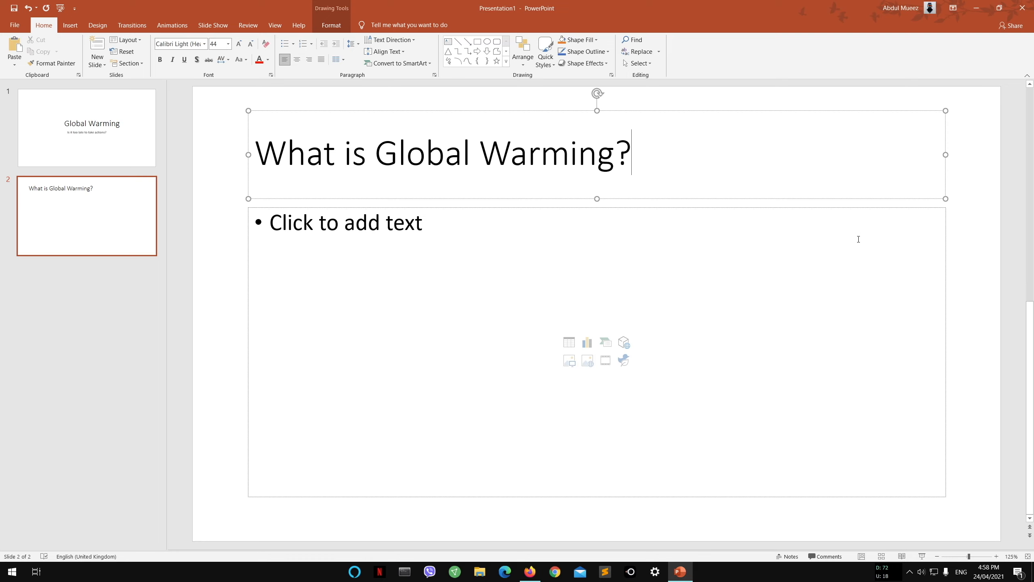
- Paste the copied definition into slide 2's body, keeping the text only
left_click(464, 239)
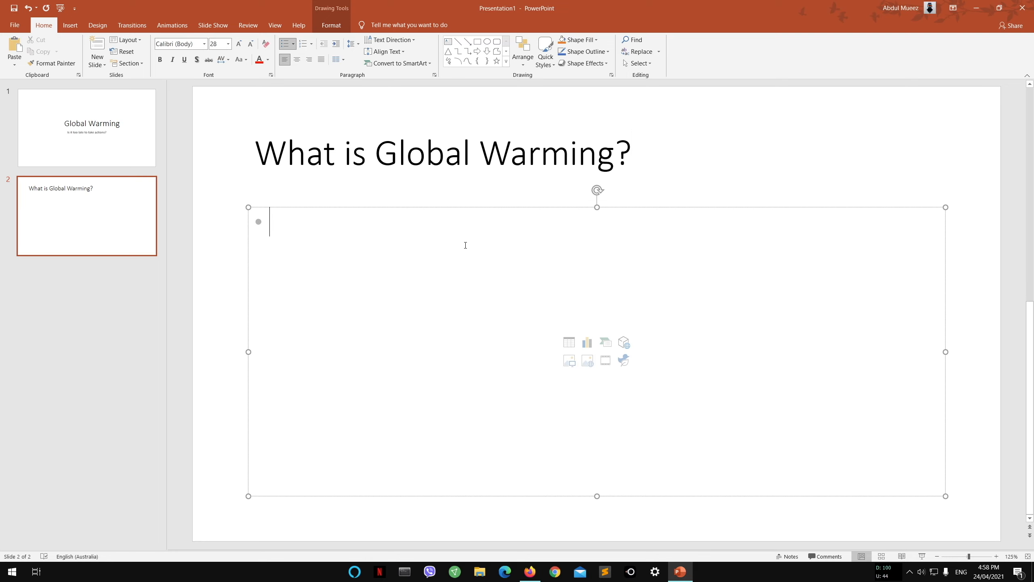
key("ctrl+v")
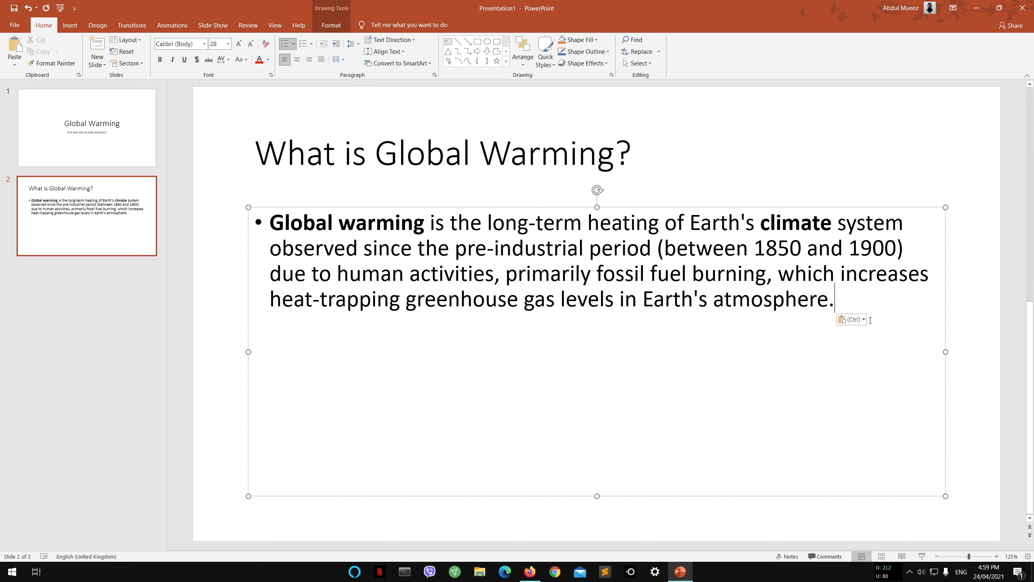
left_click(855, 320)
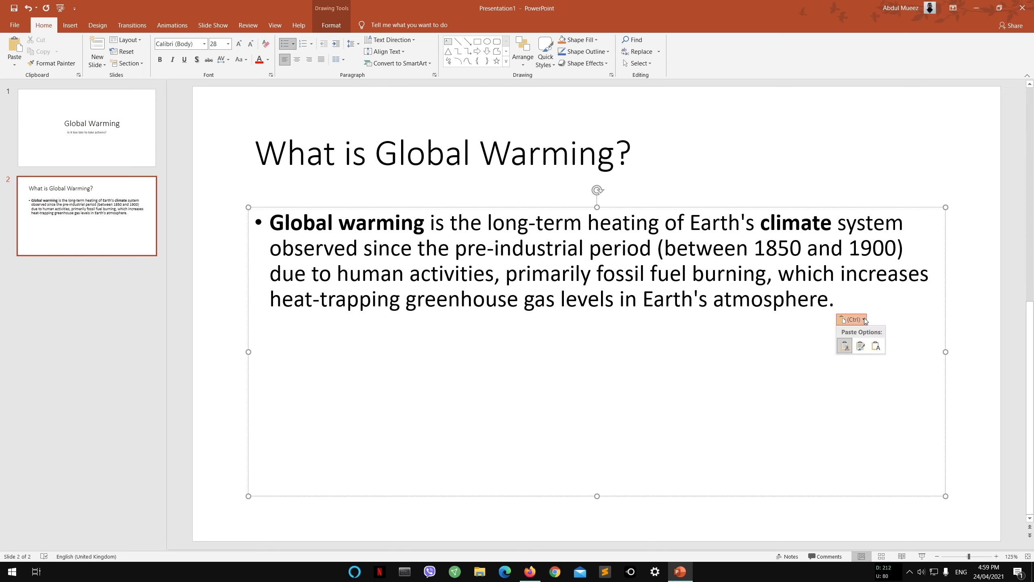
left_click(877, 349)
- Switch to Firefox, open the Warm Heart and Amnesty results, and locate the "What is Global Warming?" section in the Warm Heart article
left_click(530, 571)
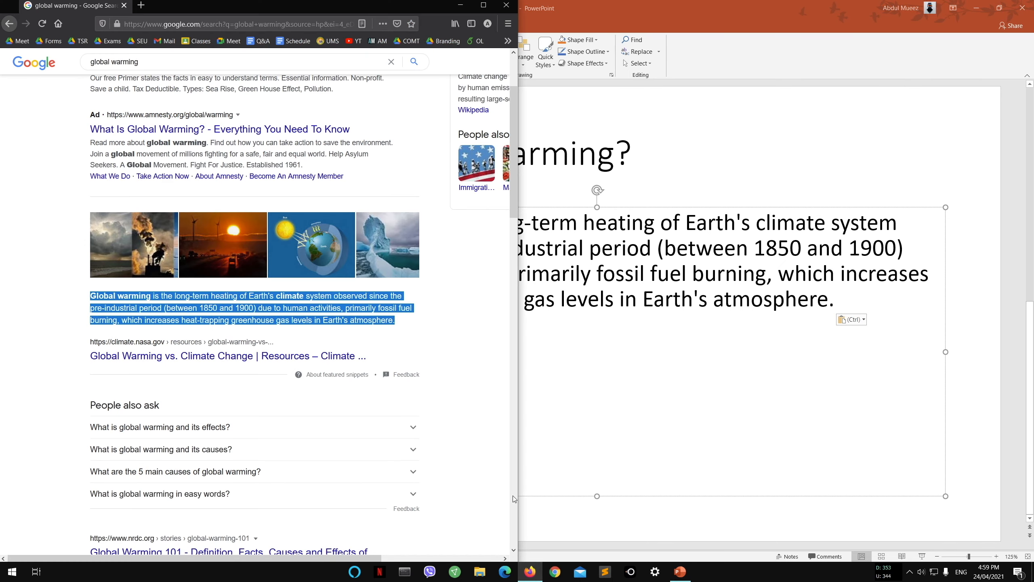
scroll(261, 326, "down", 4)
scroll(190, 163, "up", 7)
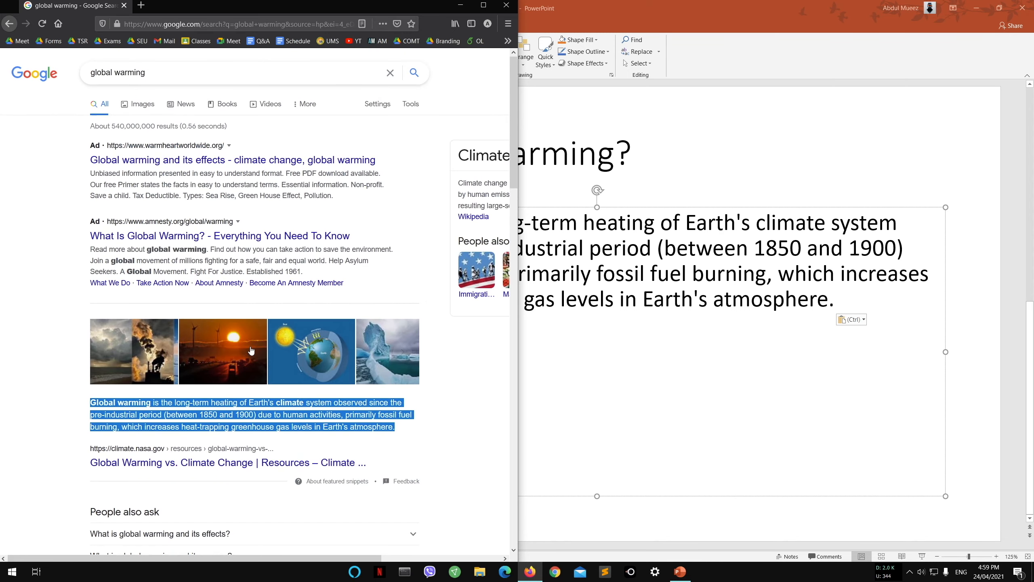
left_click(190, 161)
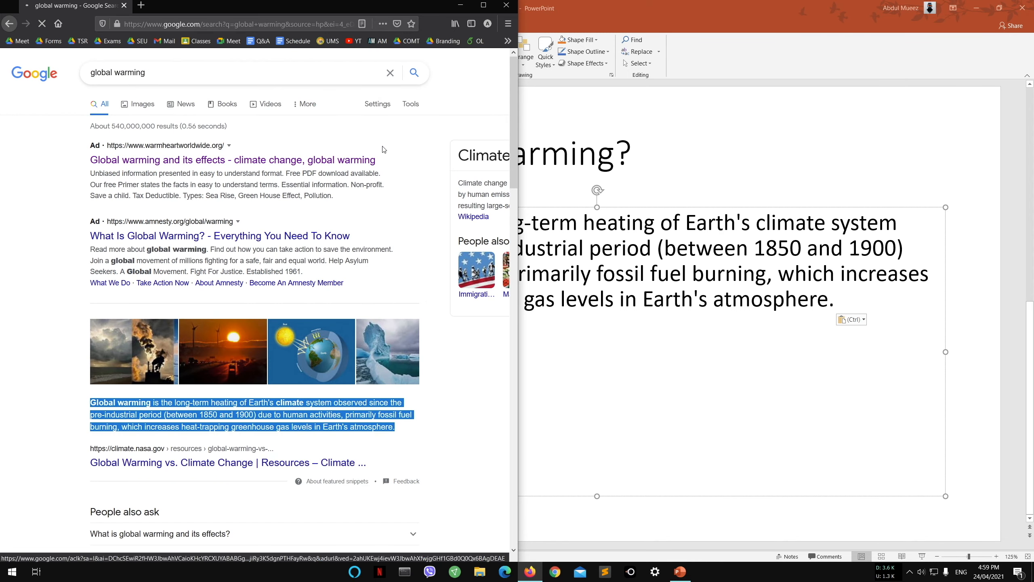
right_click(235, 242)
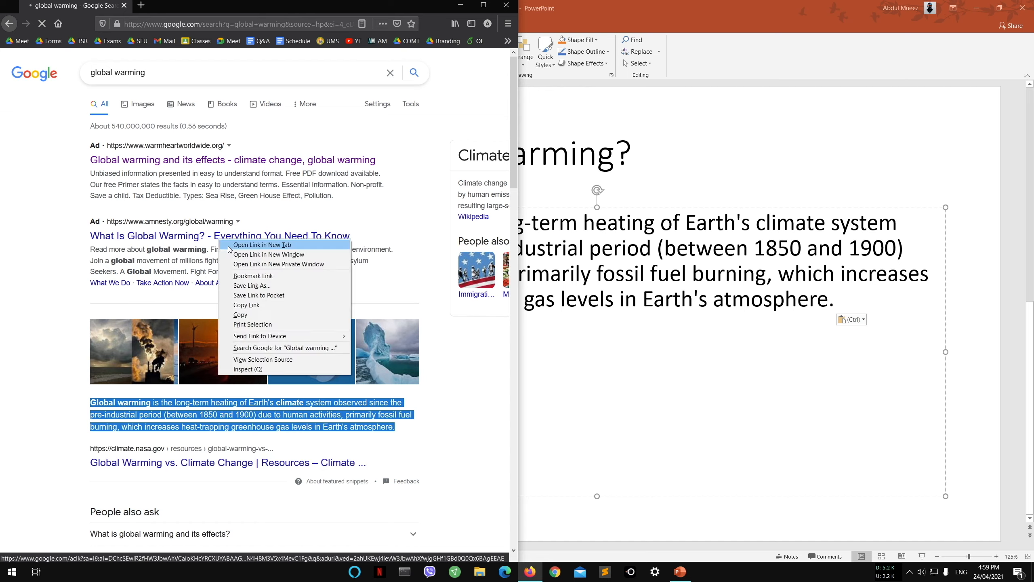
left_click(233, 247)
scroll(234, 250, "down", 5)
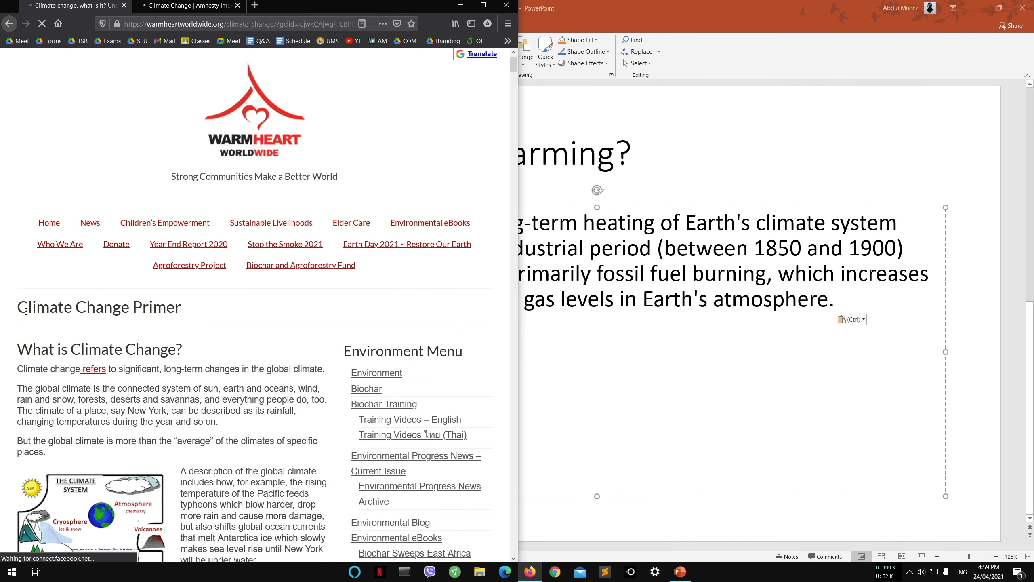
scroll(51, 210, "down", 5)
scroll(69, 425, "down", 3)
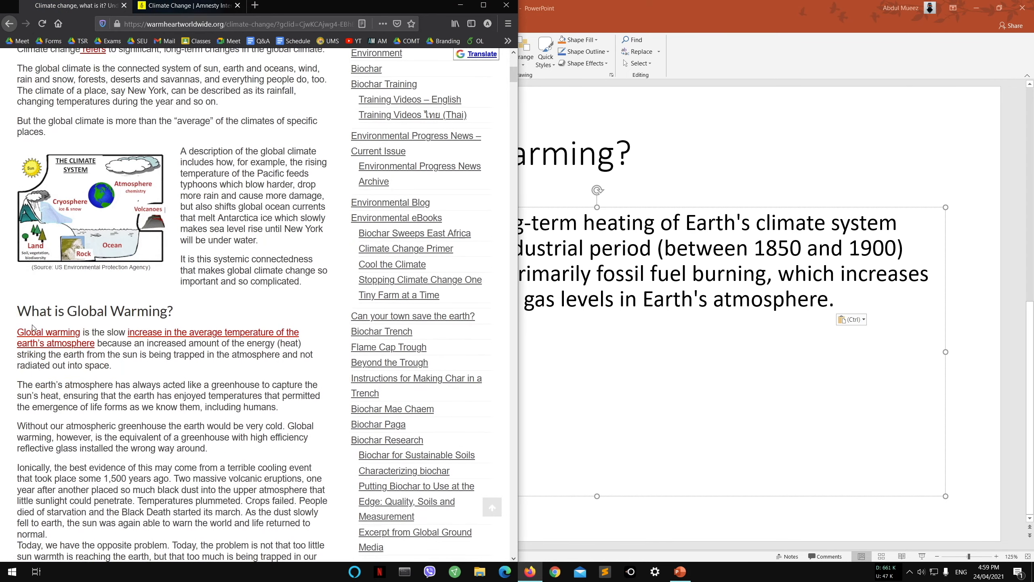
- Try to add the article's "What is Global Warming?" heading and first paragraph as text-only content below slide 2's definition
left_click_drag(17, 311, 126, 366)
key("ctrl+c")
left_click(869, 325)
key("Return")
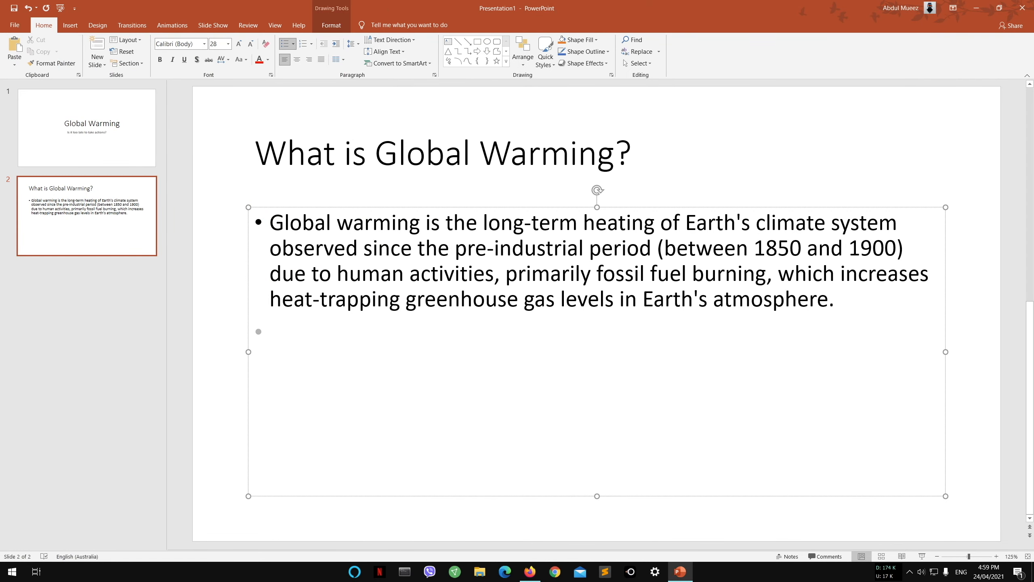
key("ctrl+v")
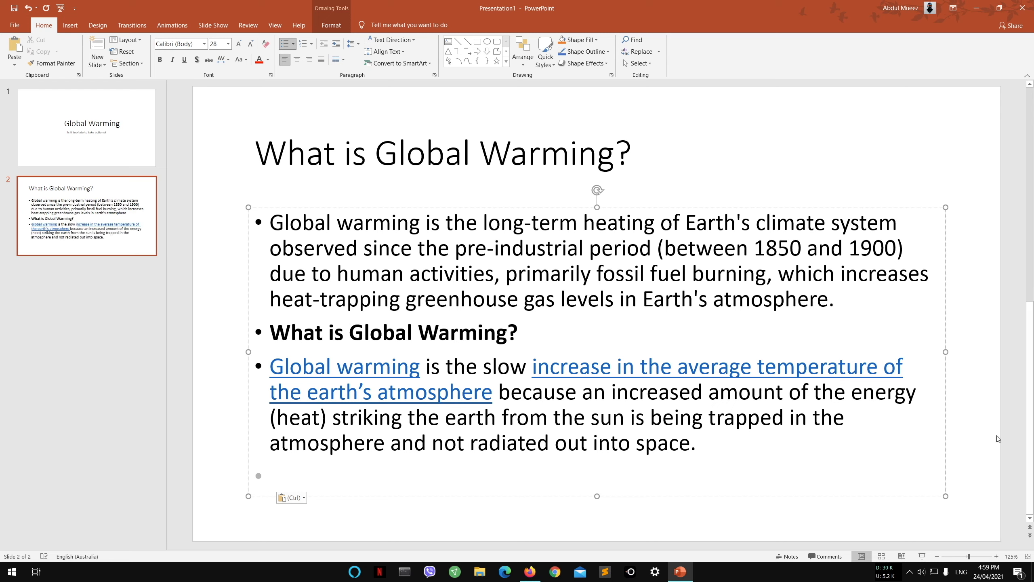
left_click(303, 498)
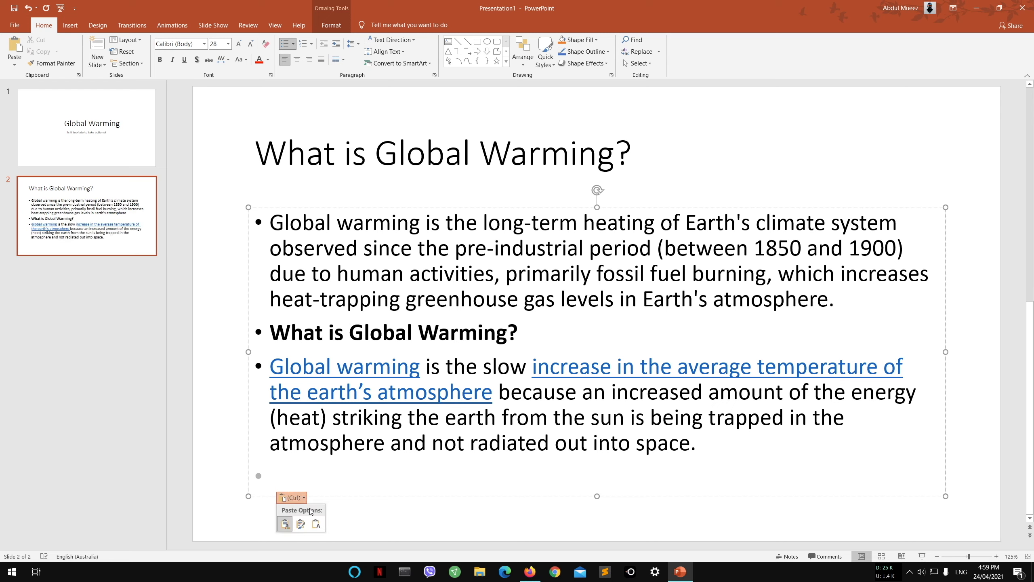
left_click(318, 526)
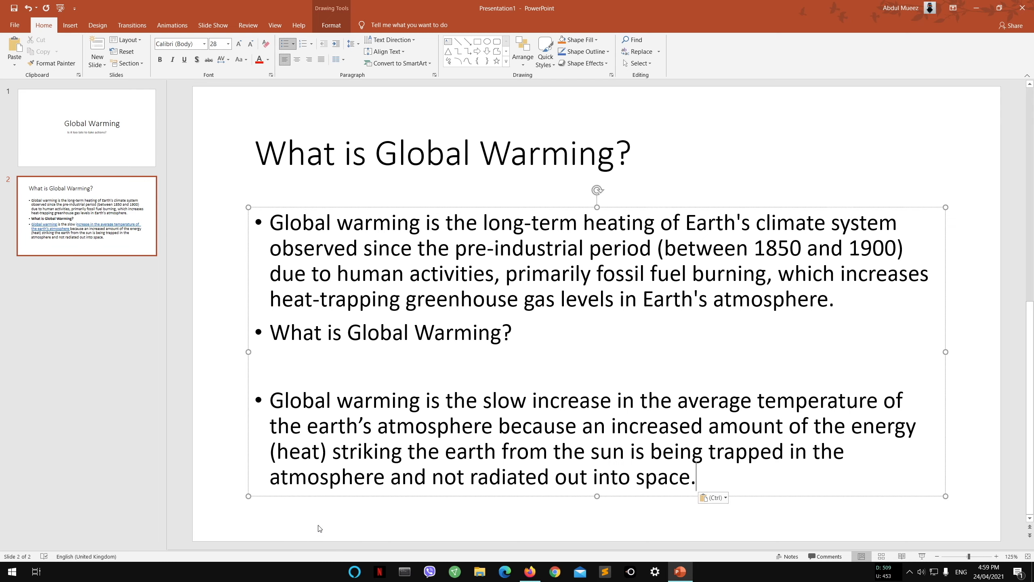
- Undo the article paste, remove the empty bullet below the definition, and deselect the body text
key("ctrl+z")
key("ctrl+z")
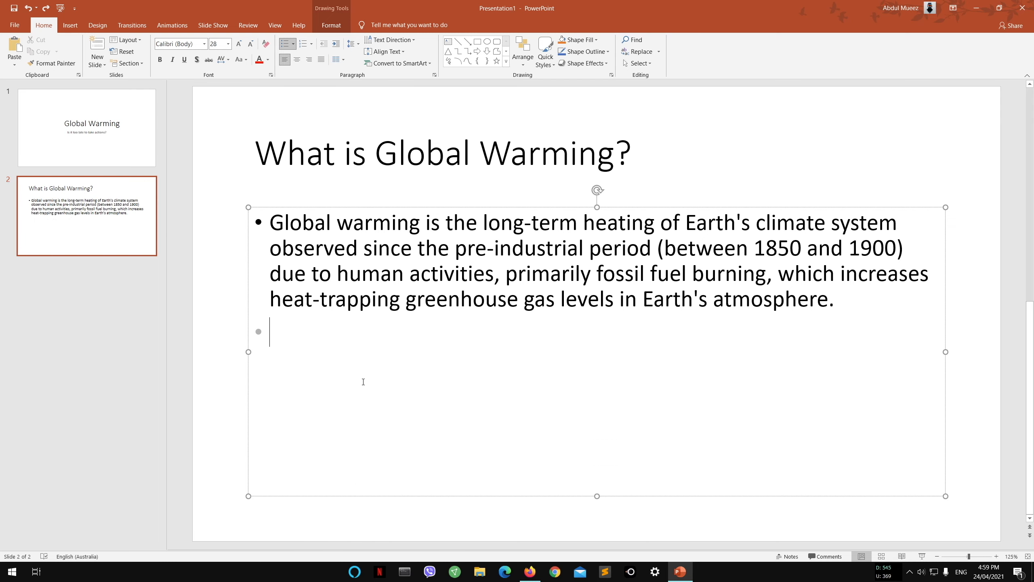
key("BackSpace")
key("BackSpace")
left_click(622, 93)
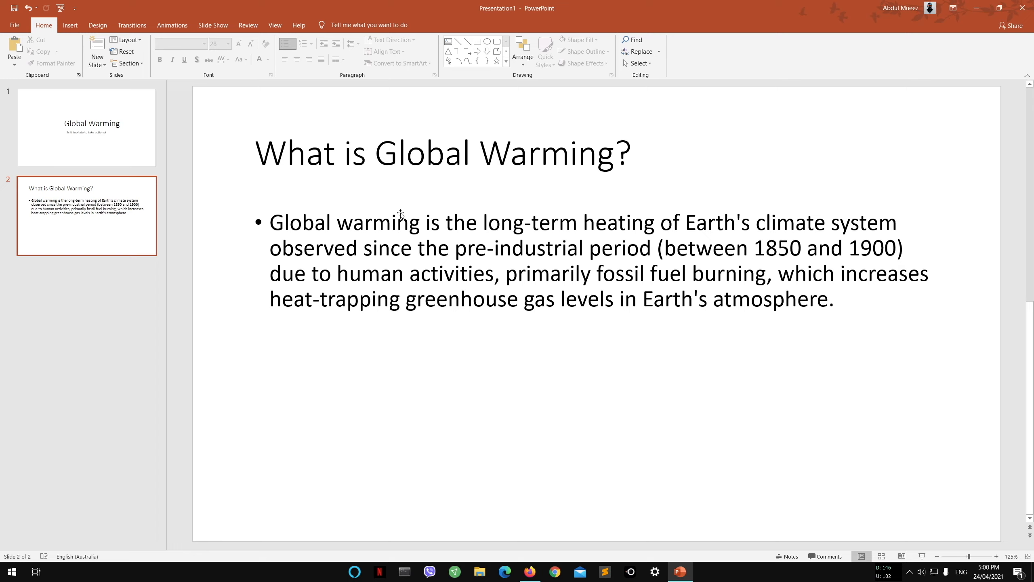
- Examine the definition on slide 2 phrase by phrase to identify its key points
left_click(306, 227)
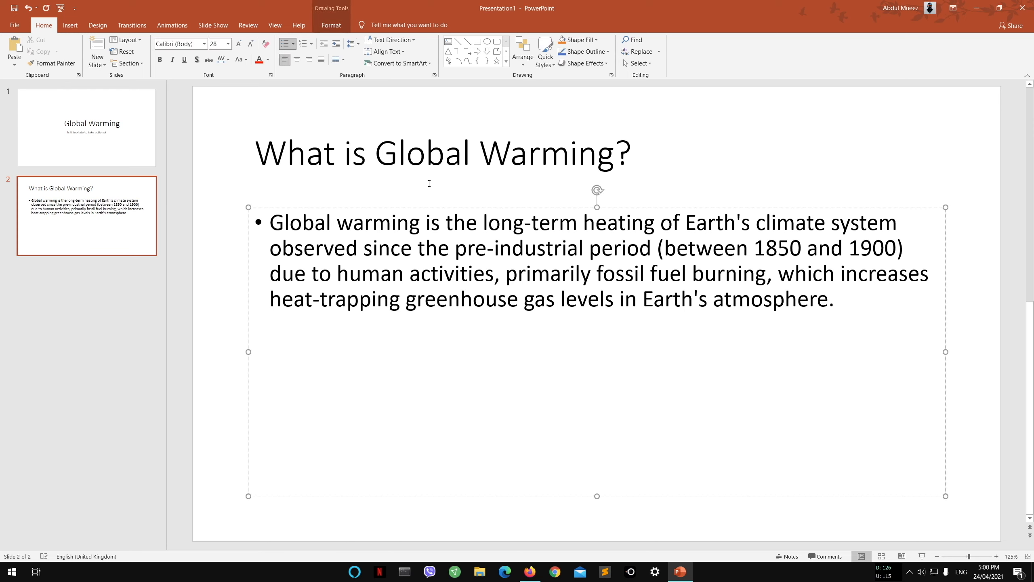
left_click_drag(275, 224, 679, 258)
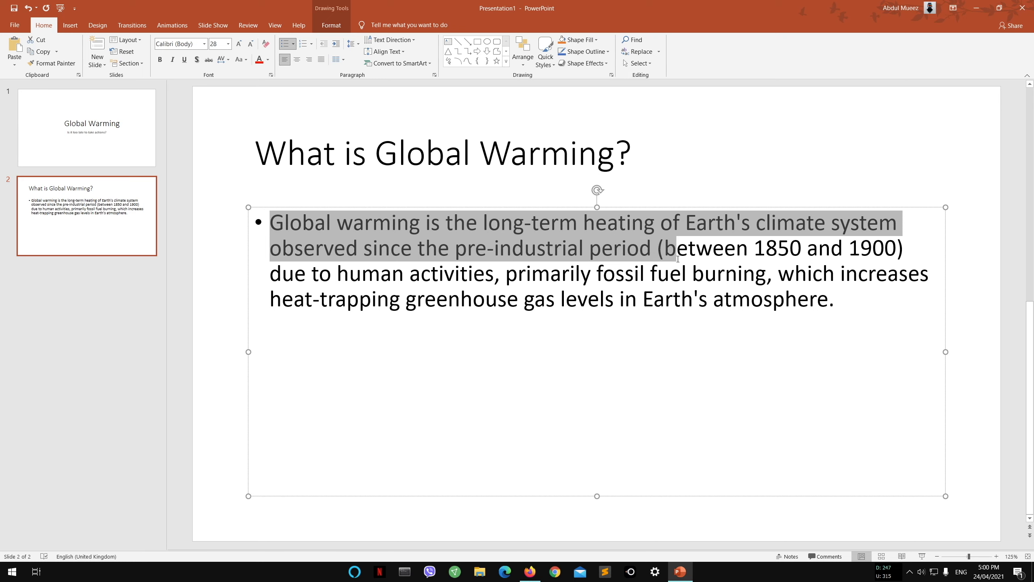
left_click_drag(494, 274, 270, 274)
left_click_drag(510, 282, 775, 277)
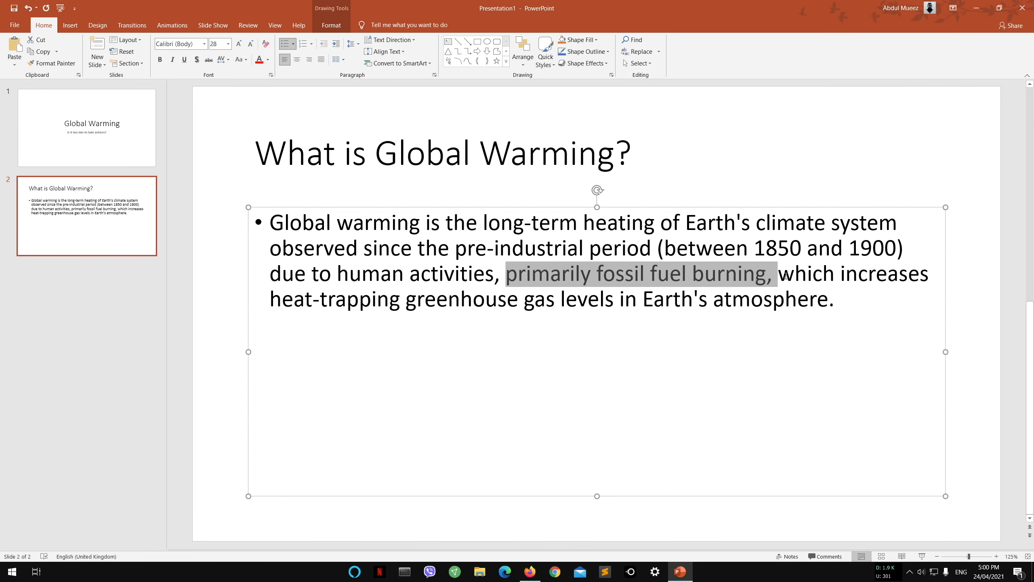
left_click(435, 319)
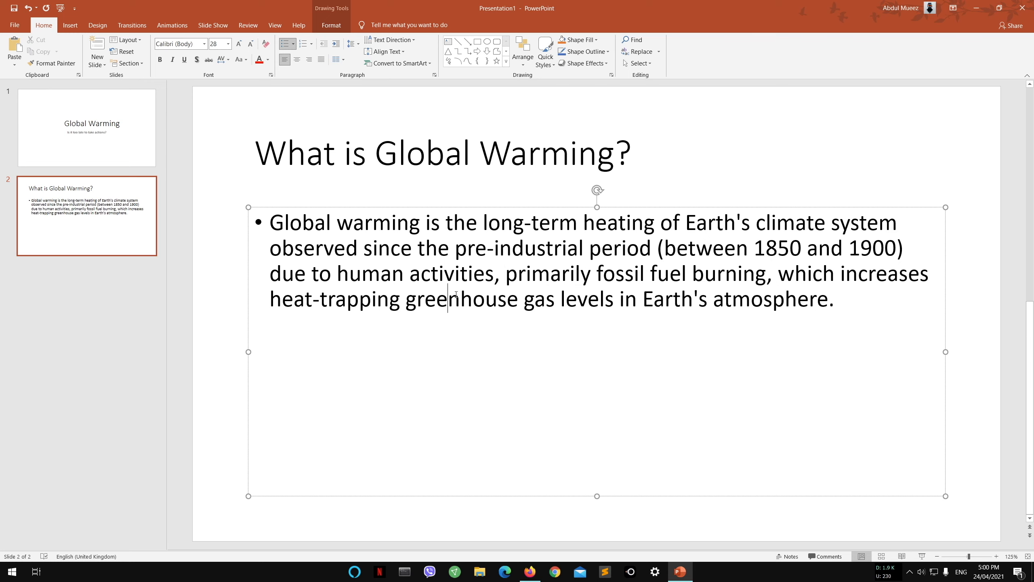
double_click(729, 274)
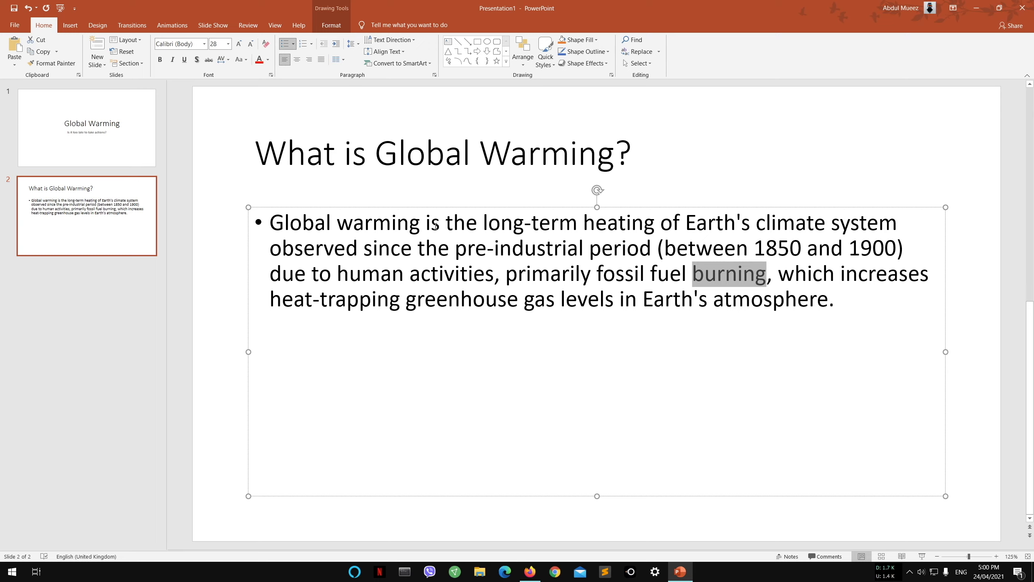
left_click_drag(426, 226, 270, 224)
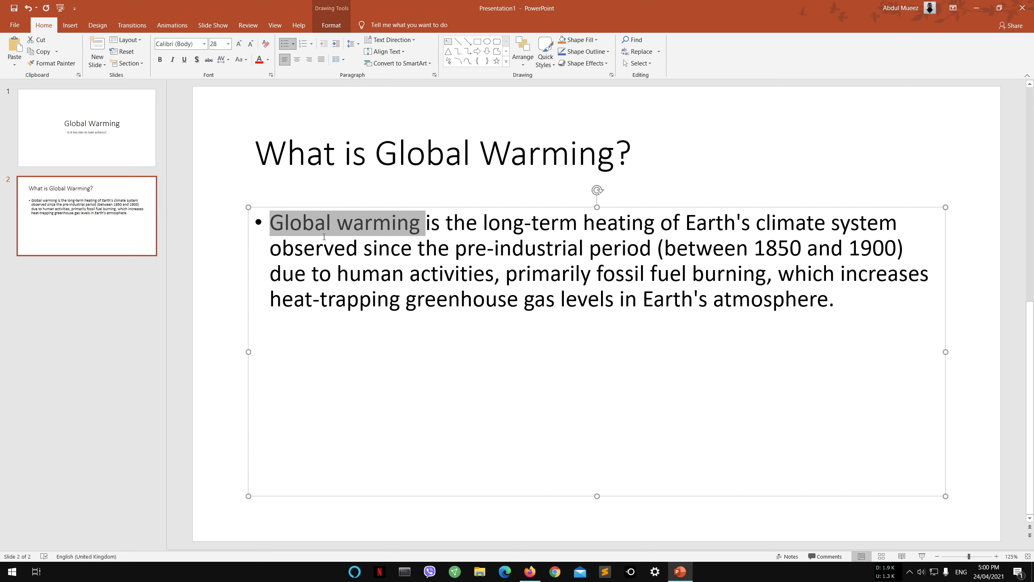
left_click(453, 226)
- Delete "Global warming is the" from the start of the definition and capitalize "Long-term"
left_click_drag(478, 230, 269, 224)
key("BackSpace")
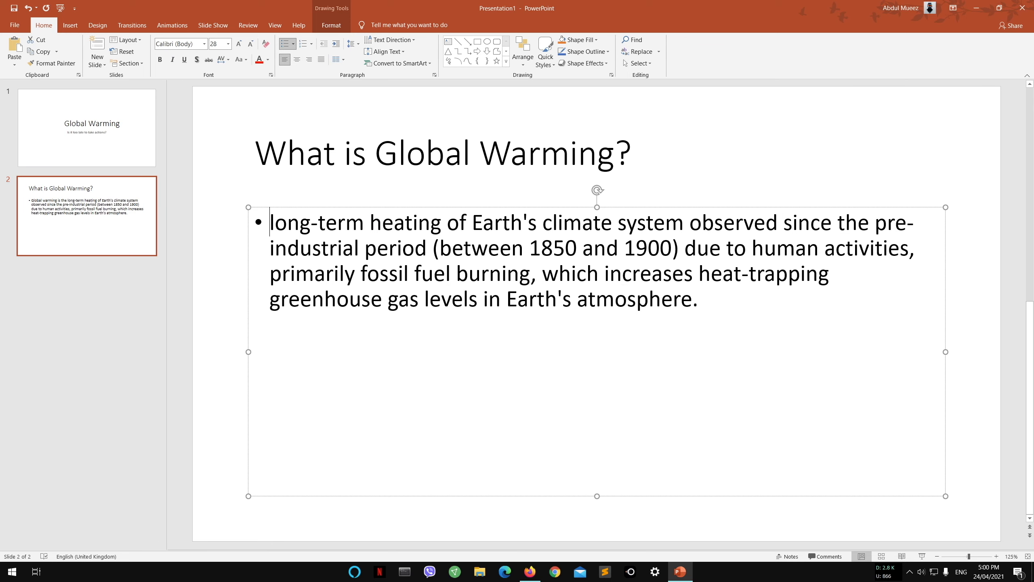
key("BackSpace")
type("L")
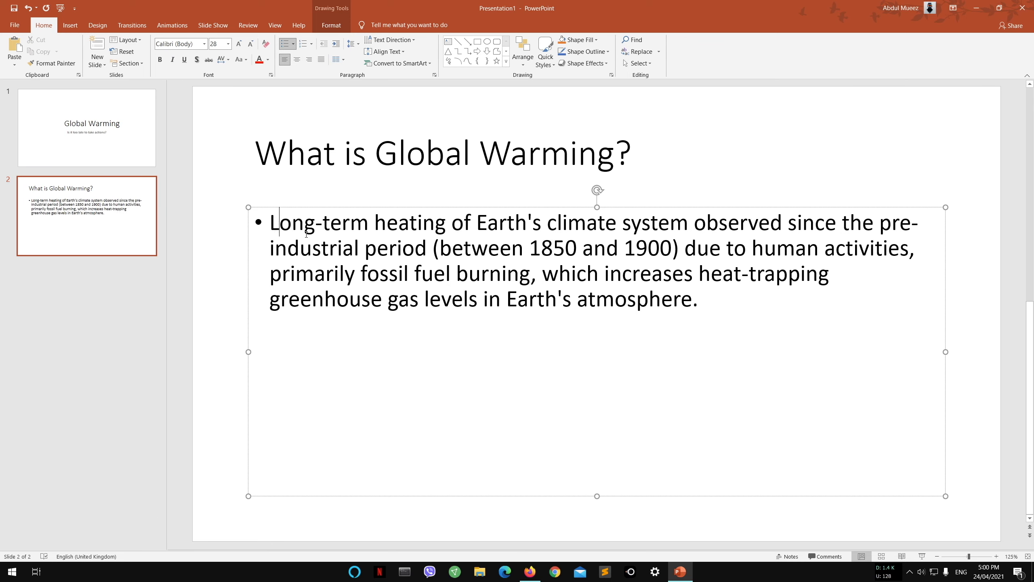
- Delete "system" after "Earth's climate" and start a new bullet at "observed since the pre-industrial period"
double_click(629, 223)
key("BackSpace")
key("Left")
key("Return")
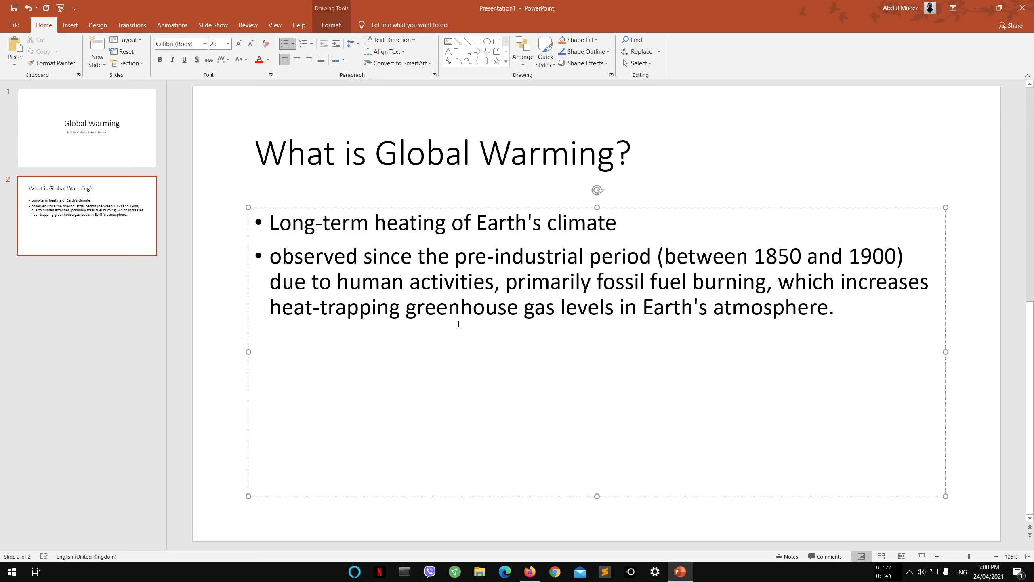
- Capitalize "Observed" at the start of the second bullet
key("Right")
key("BackSpace")
type("b")
key("BackSpace")
type("O")
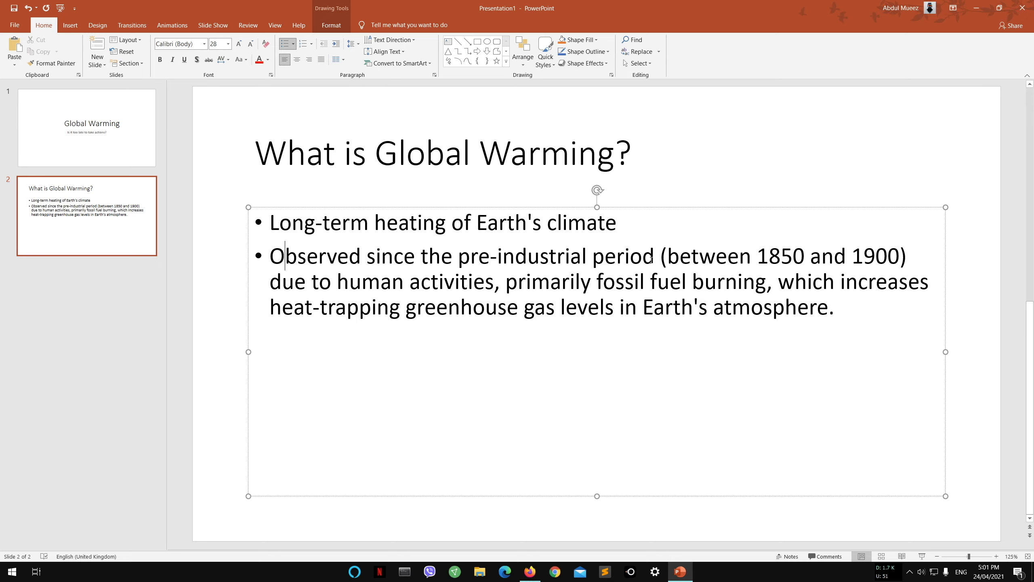
- Copy the 1850 to 1900 date range, delete it with its brackets, and start a new bullet at "due to human activities"
left_click_drag(662, 256, 754, 265)
key("ctrl+c")
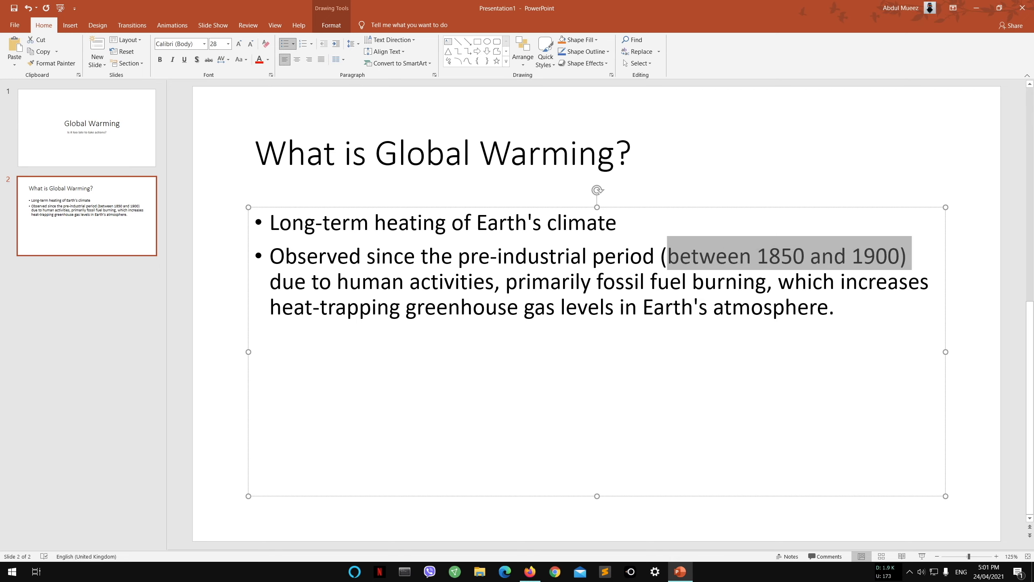
key("BackSpace")
key("BackSpace")
key("BackSpace")
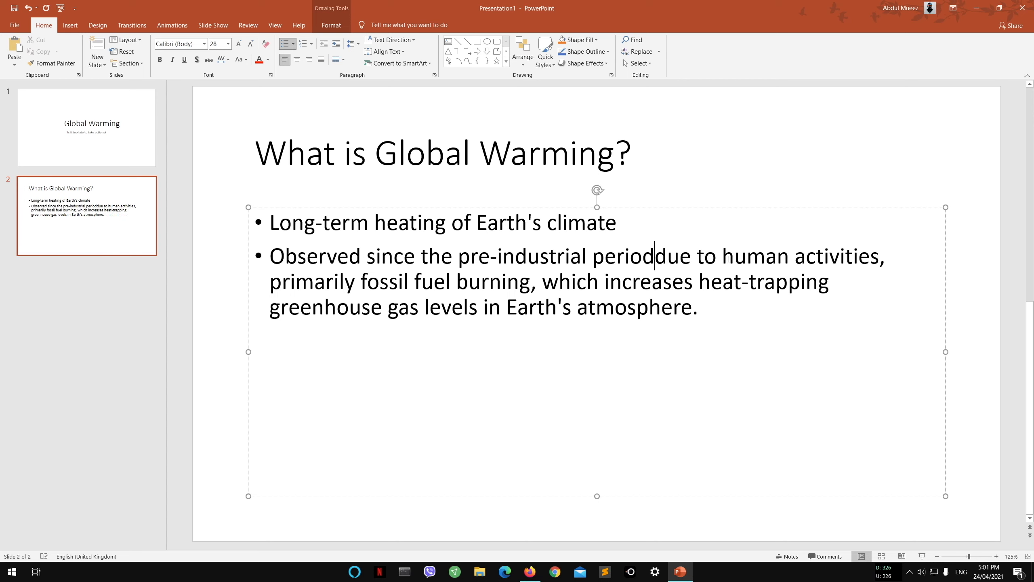
key("Return")
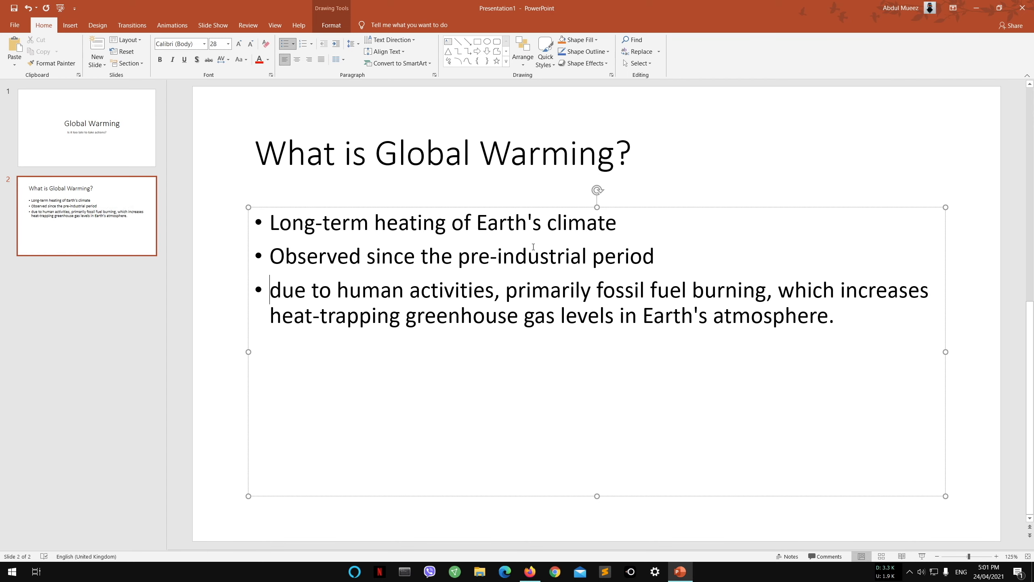
- Try to reinsert the copied date range in brackets at the end of the pre-industrial period bullet
left_click(643, 257)
left_click(669, 263)
key("Delete")
type("(")
key("ctrl+v")
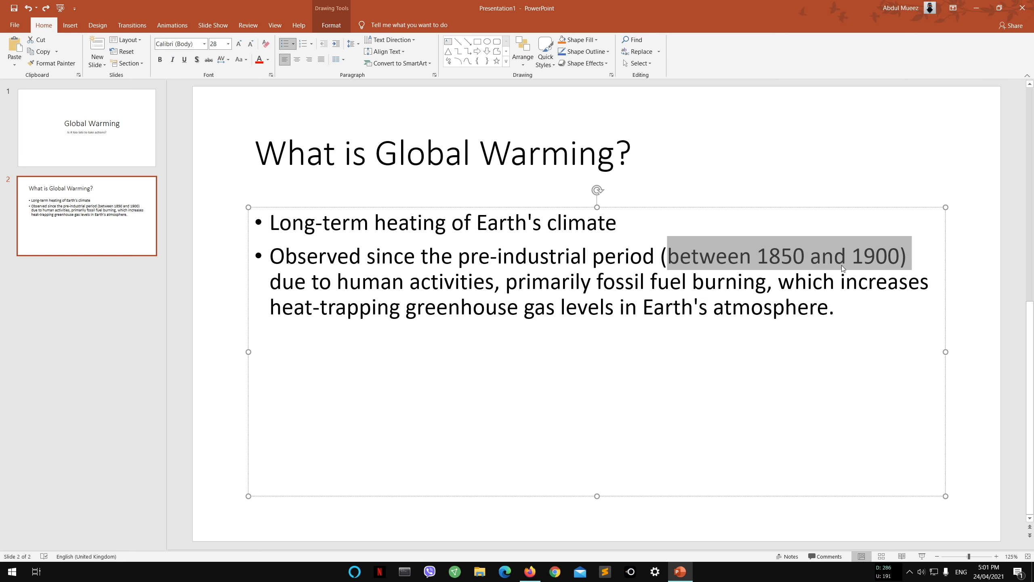
- Remove "(between 1850 and 1900)" from the second bullet and split off "due to human activities" as a third bullet
key("BackSpace")
key("BackSpace")
key("Return")
- Capitalize "Due" at the start of the third bullet
key("Left")
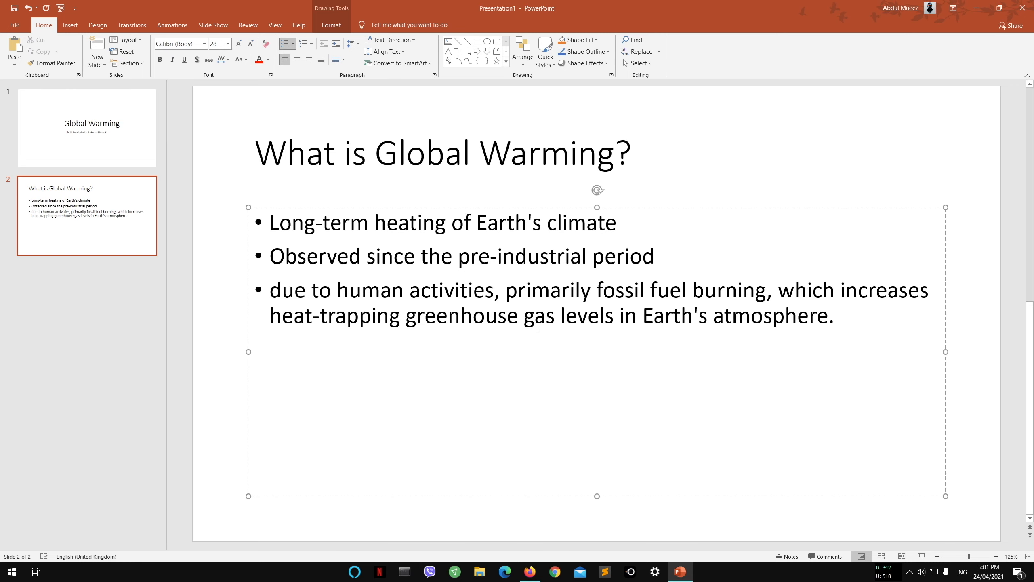
key("BackSpace")
type("d")
key("BackSpace")
type("D")
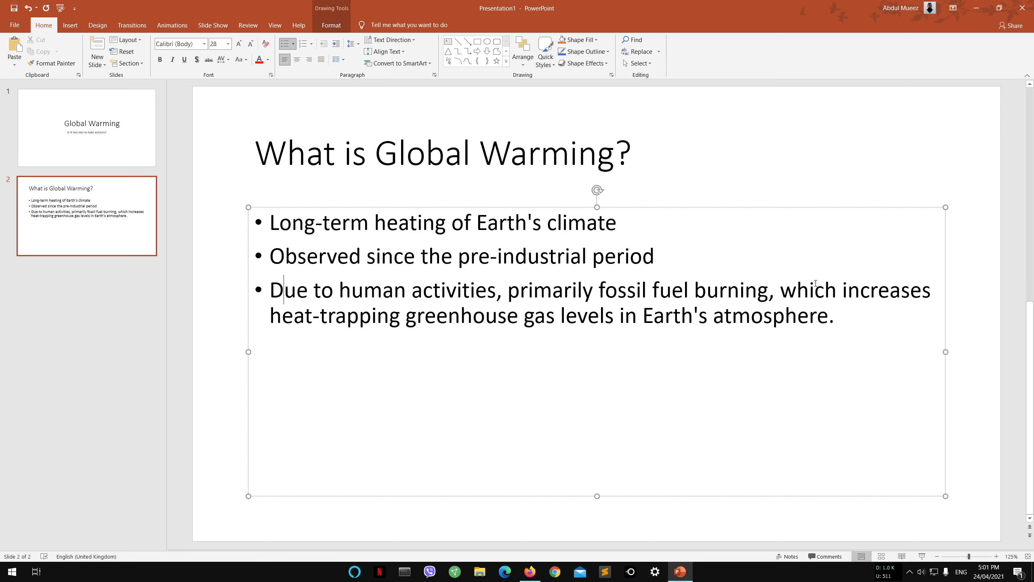
- Delete "primarily fossil fuel burning," from the third bullet
left_click_drag(780, 291, 583, 280)
key("BackSpace")
key("BackSpace")
key("BackSpace")
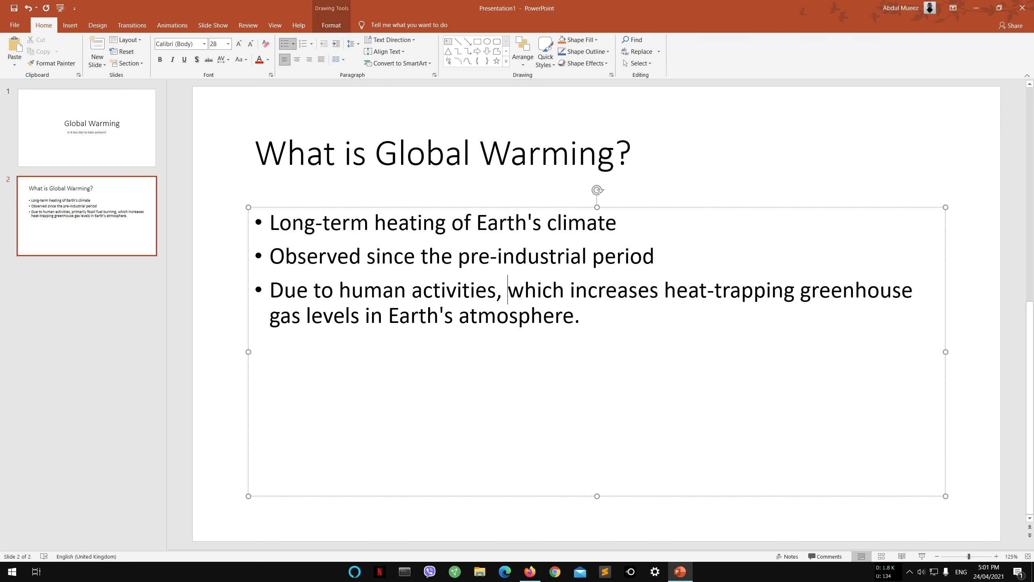
- Split "which increases..." off as a fourth bullet and replace "Due to" with "Consequence of" in the third bullet
key("Return")
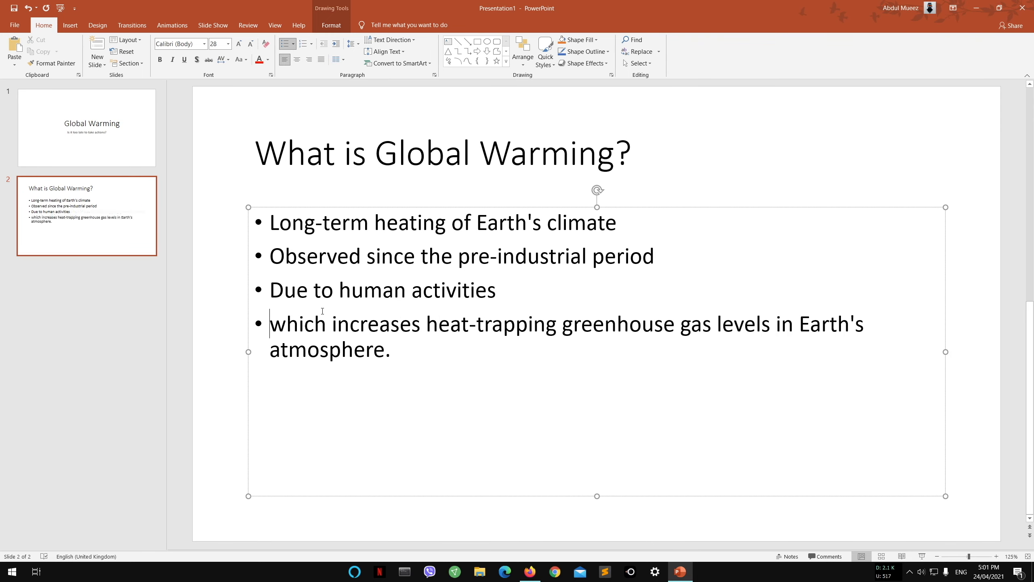
double_click(287, 289)
type("cONSEQUENCE ")
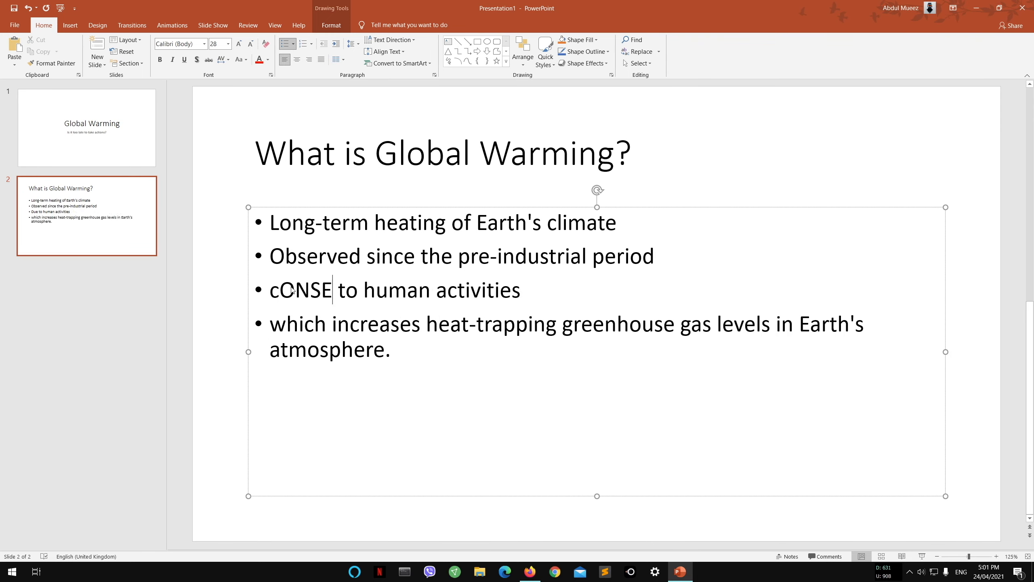
type("of")
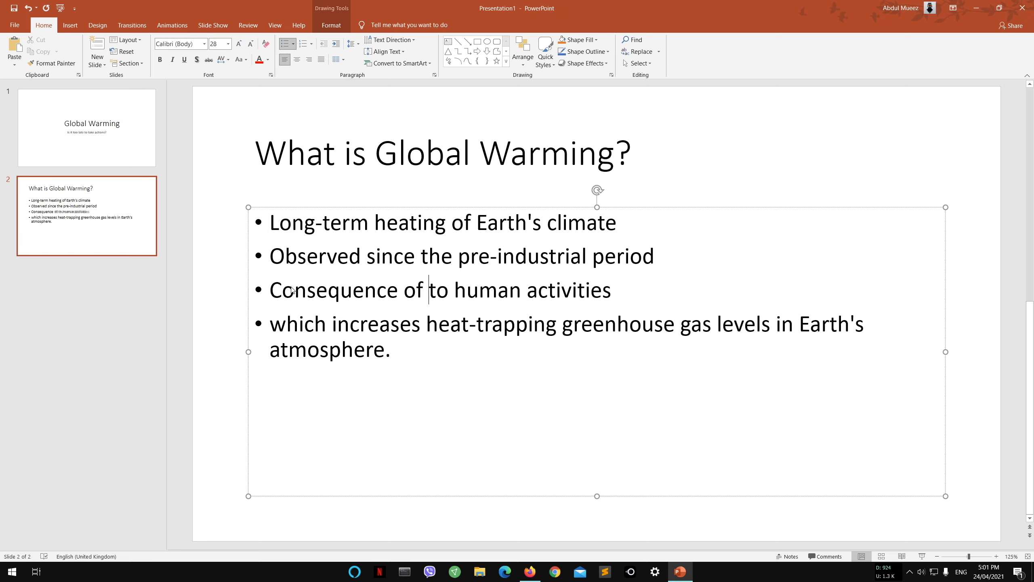
key("Delete")
key("Delete")
key("Delete")
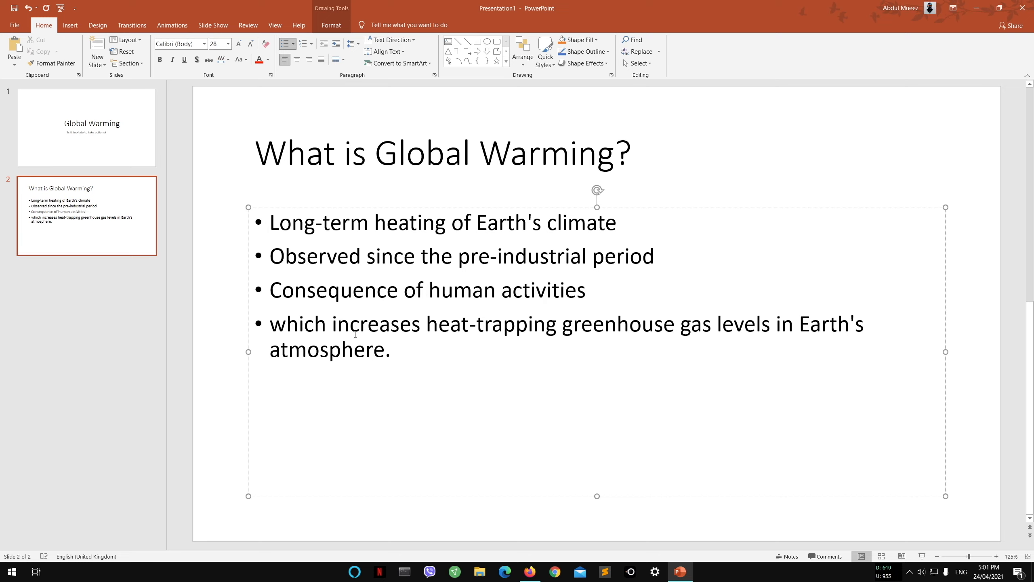
- Remove "which" from the fourth bullet so it starts with a capitalized "Increases", and delete "heat-trapping"
double_click(294, 339)
key("BackSpace")
key("BackSpace")
type("I")
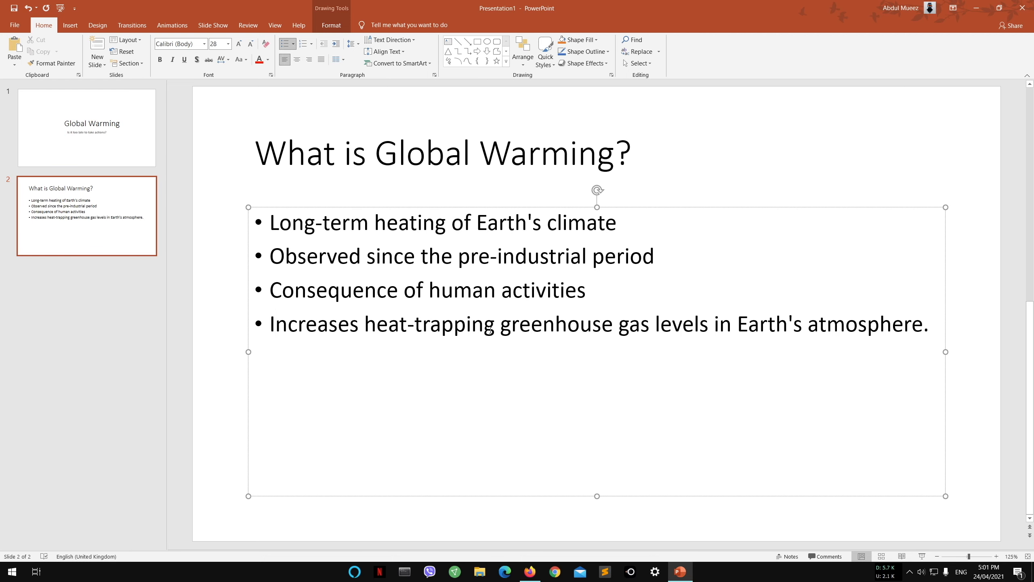
left_click_drag(498, 330, 365, 325)
key("BackSpace")
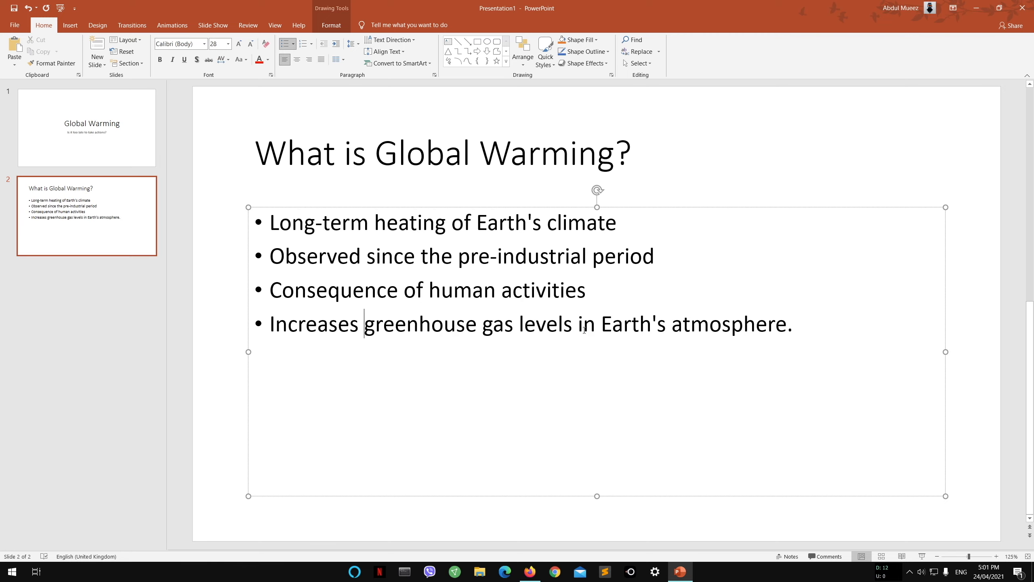
- Delete "in Earth's atmosphere." from the fourth bullet, ending it at "levels"
left_click_drag(584, 329, 821, 368)
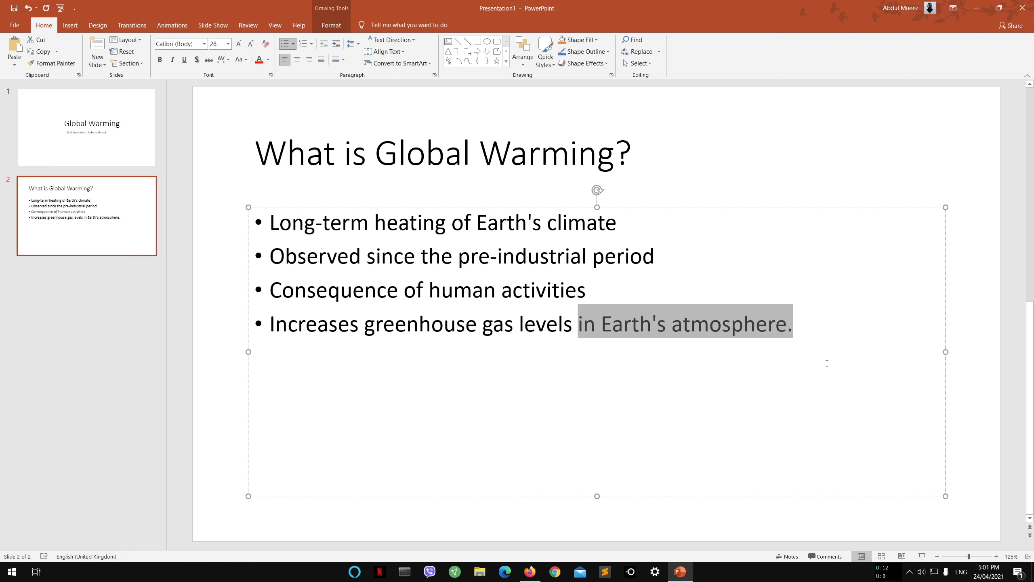
key("BackSpace")
key("BackSpace")
key("BackSpace")
type("S")
key("BackSpace")
type("s")
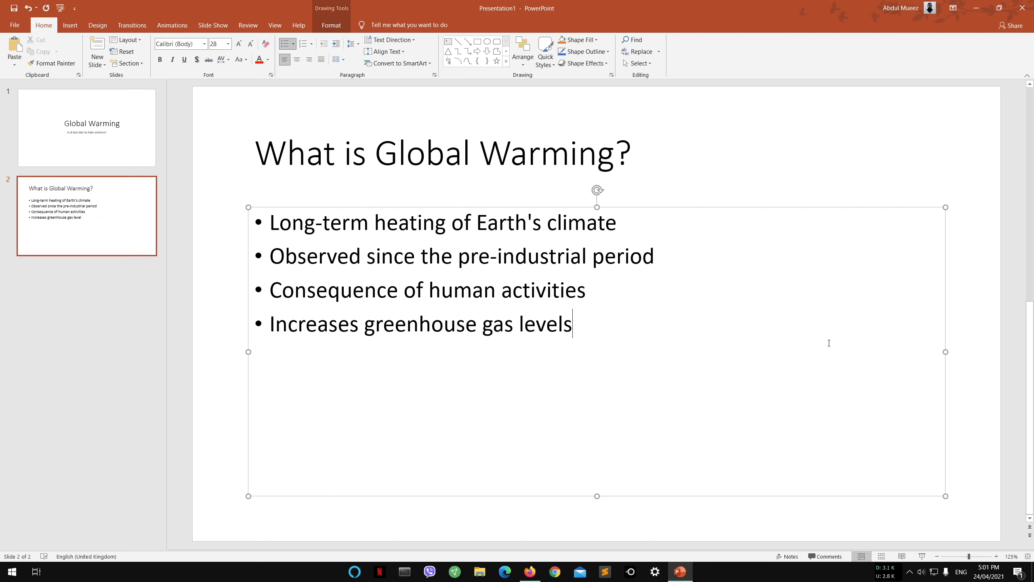
left_click(803, 114)
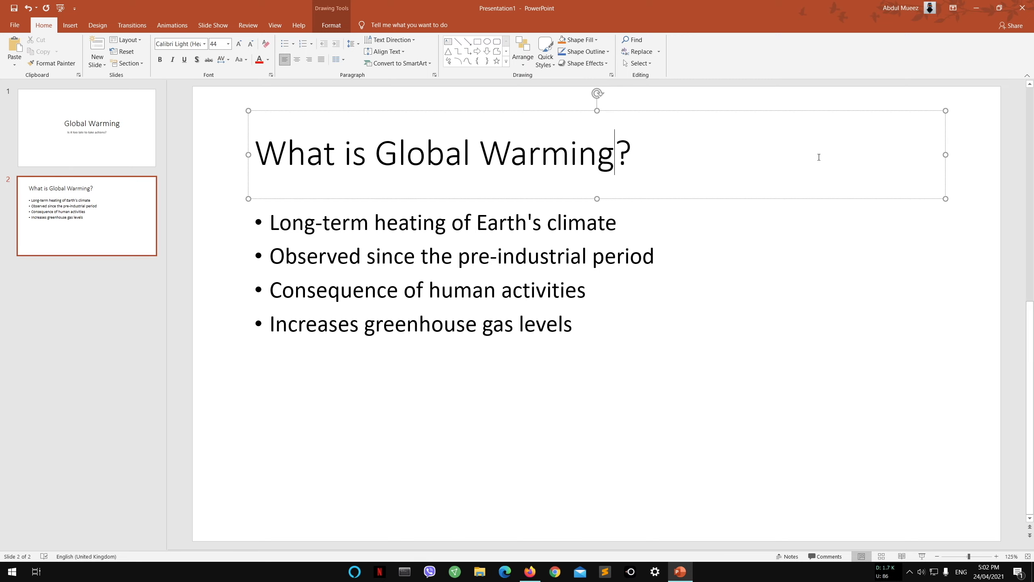
scroll(1004, 239, "up", 2)
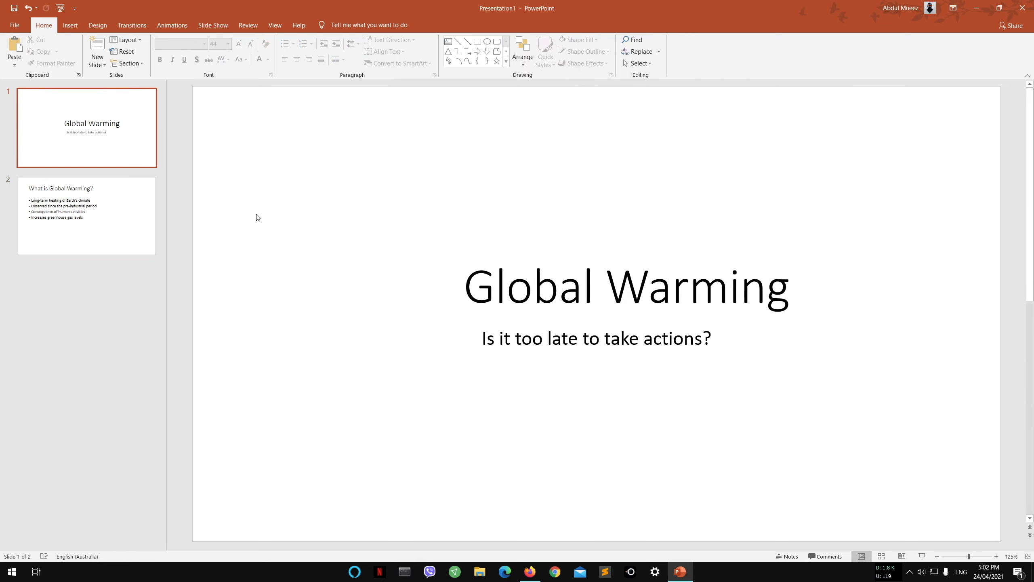
left_click(97, 241)
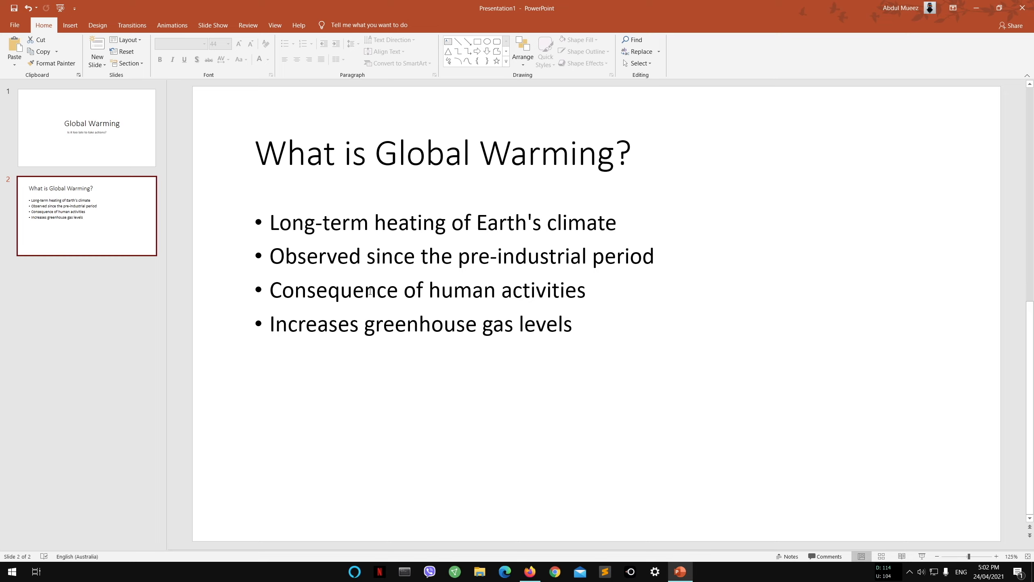
left_click(617, 296)
left_click_drag(596, 327, 272, 224)
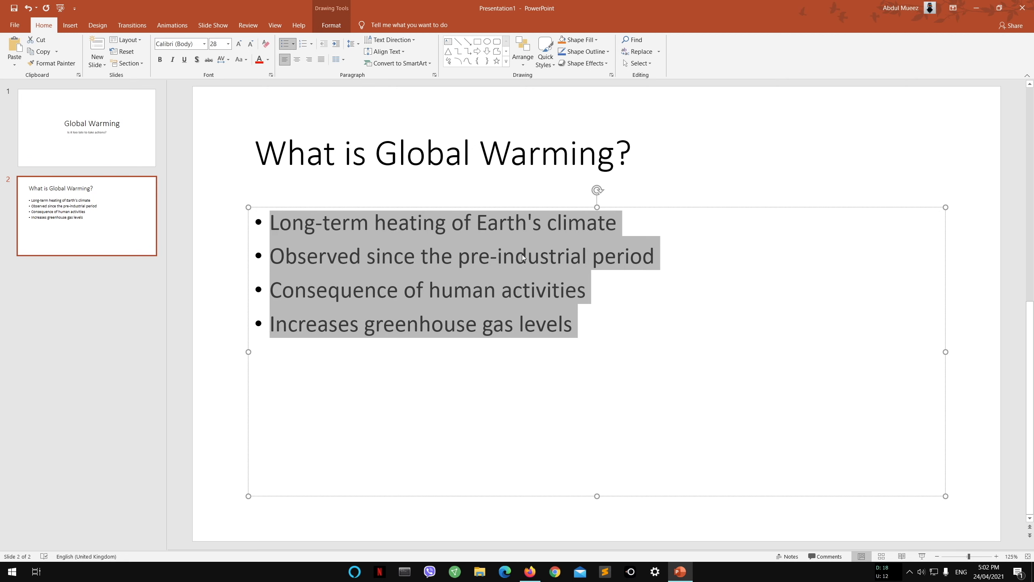
left_click(570, 311)
left_click(786, 145)
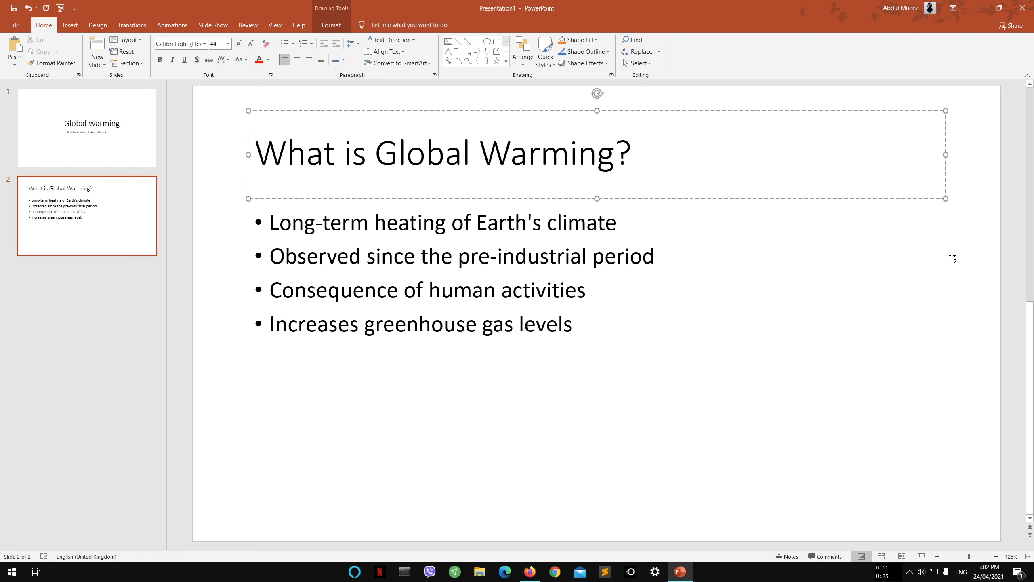
- Paste the copied "What is Global Warming?" heading and its full definition paragraph below the fourth bullet
left_click(732, 340)
key("Return")
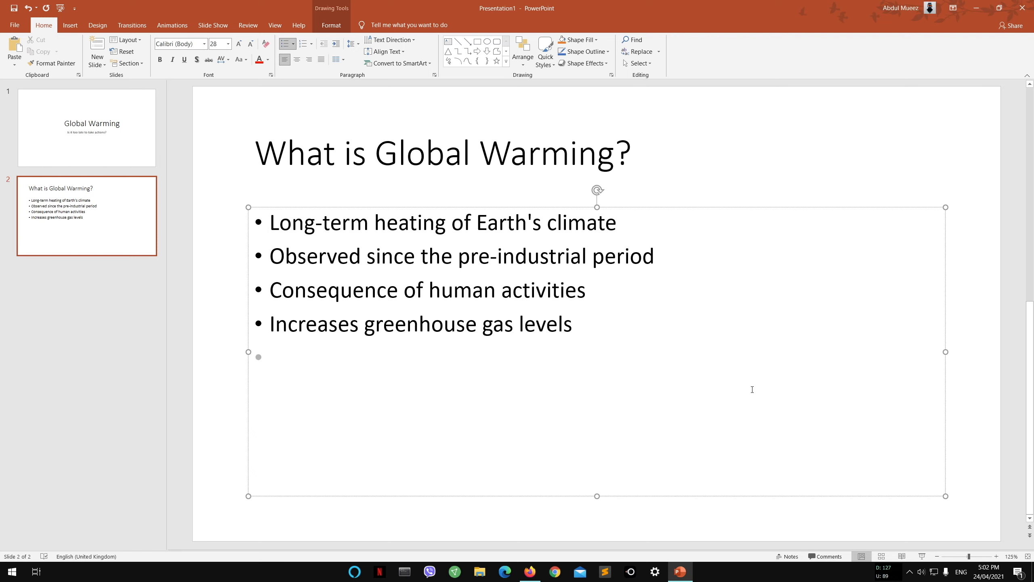
type("What is Global Warming? Global warming is the slow increase in the average temperature of the earth’s atmosphere because an increased amount of the energy (heat) striking the earth from the sun is being trapped in the atmosphere and not radiated out into space.")
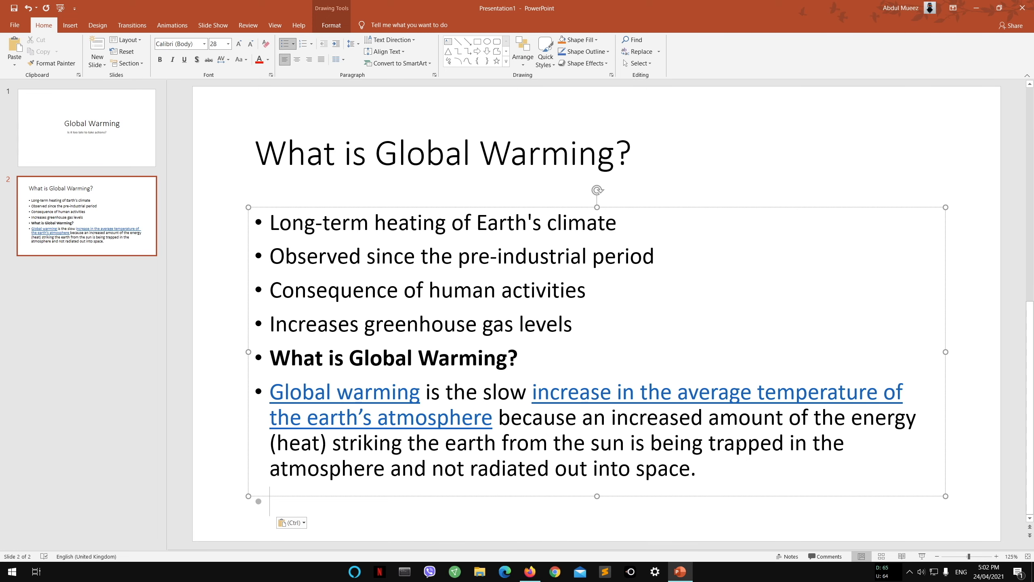
left_click_drag(731, 473, 289, 373)
key("ctrl+c")
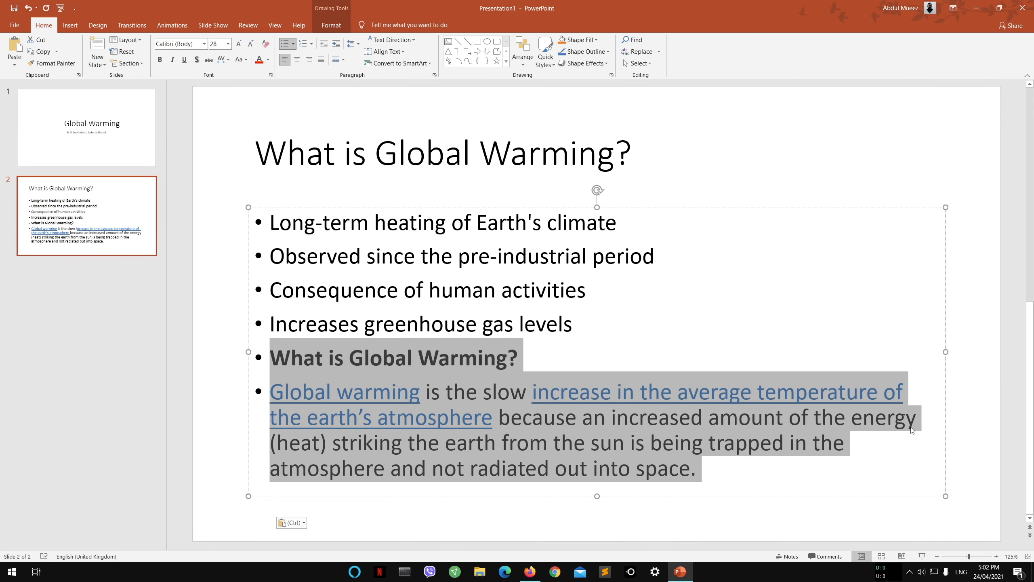
key("Delete")
key("ctrl+v")
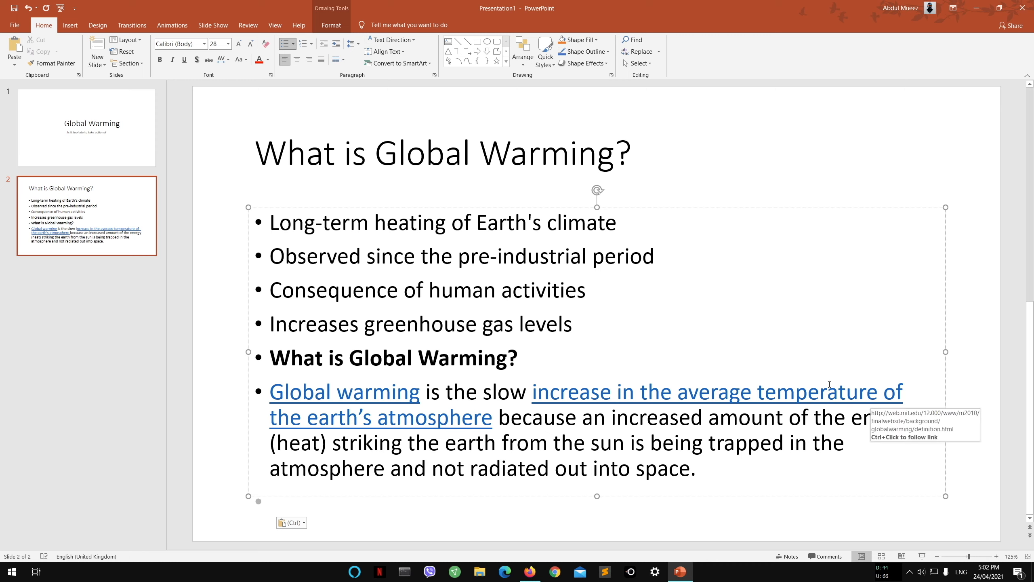
- Delete the pasted definition paragraph and its "What is Global Warming?" heading from the bullet list
left_click_drag(272, 395, 551, 404)
left_click_drag(618, 395, 644, 434)
left_click_drag(743, 428, 840, 463)
key("BackSpace")
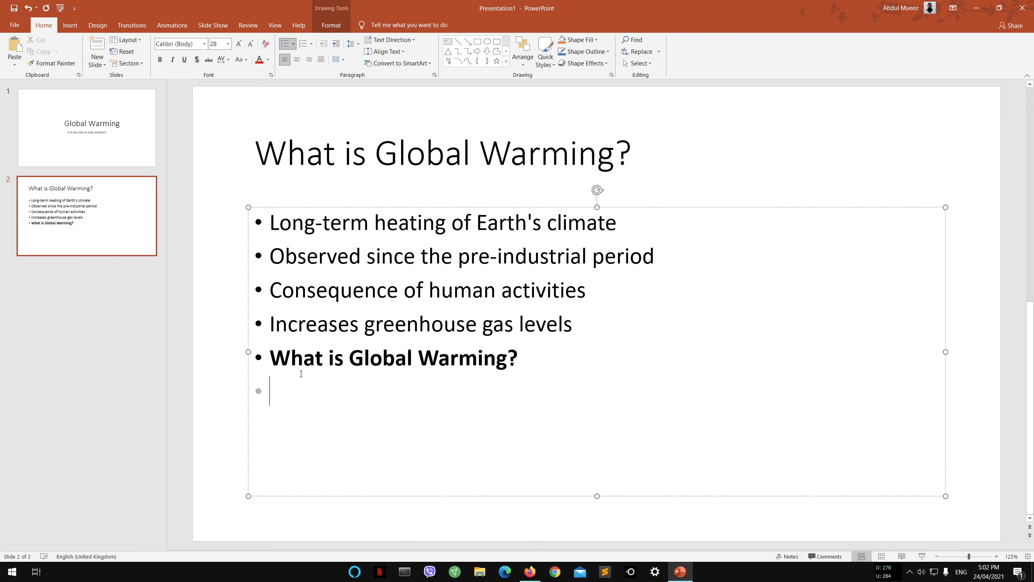
left_click_drag(279, 382, 271, 356)
key("BackSpace")
key("BackSpace")
key("BackSpace")
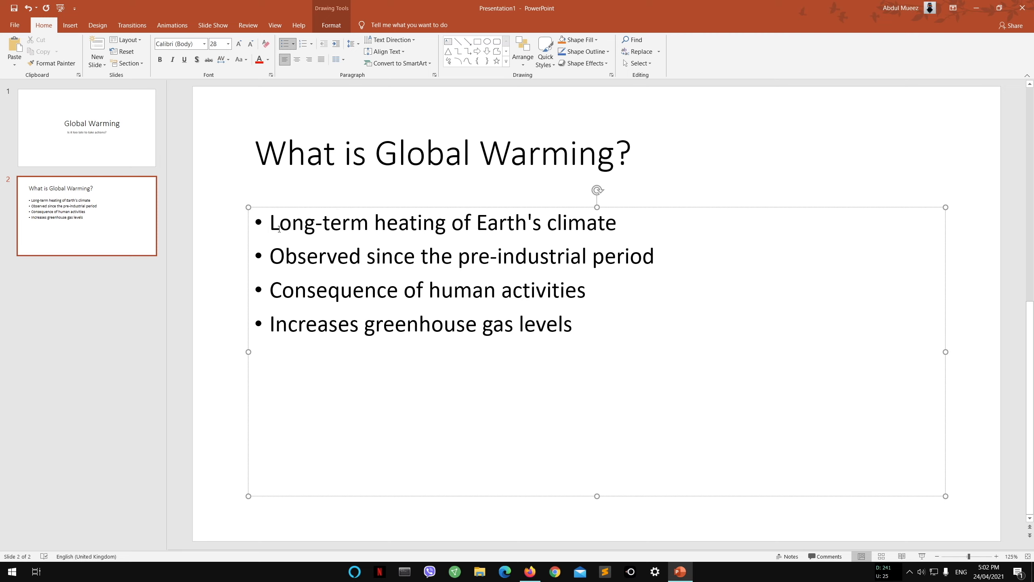
left_click_drag(270, 255, 653, 261)
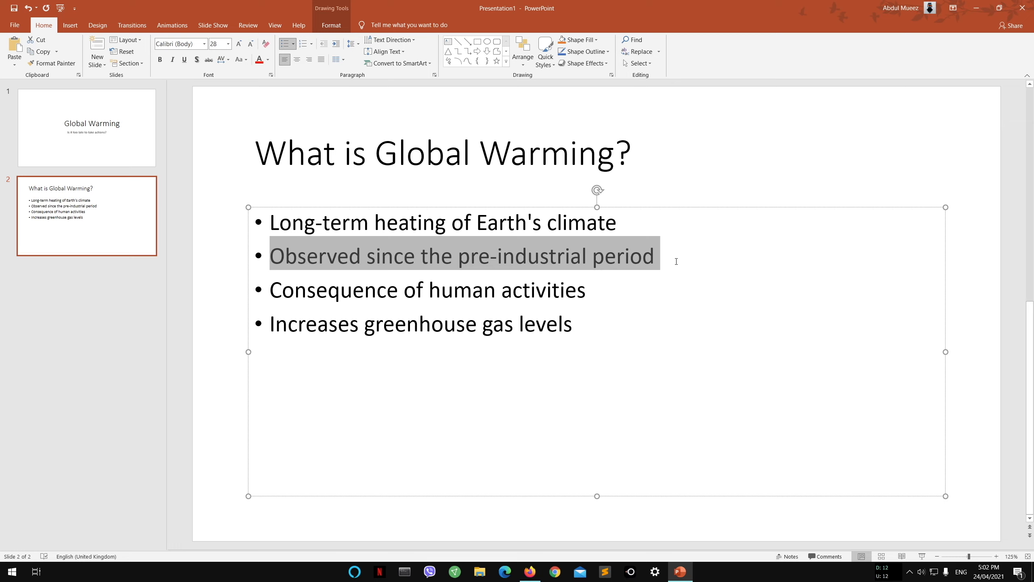
left_click(652, 261)
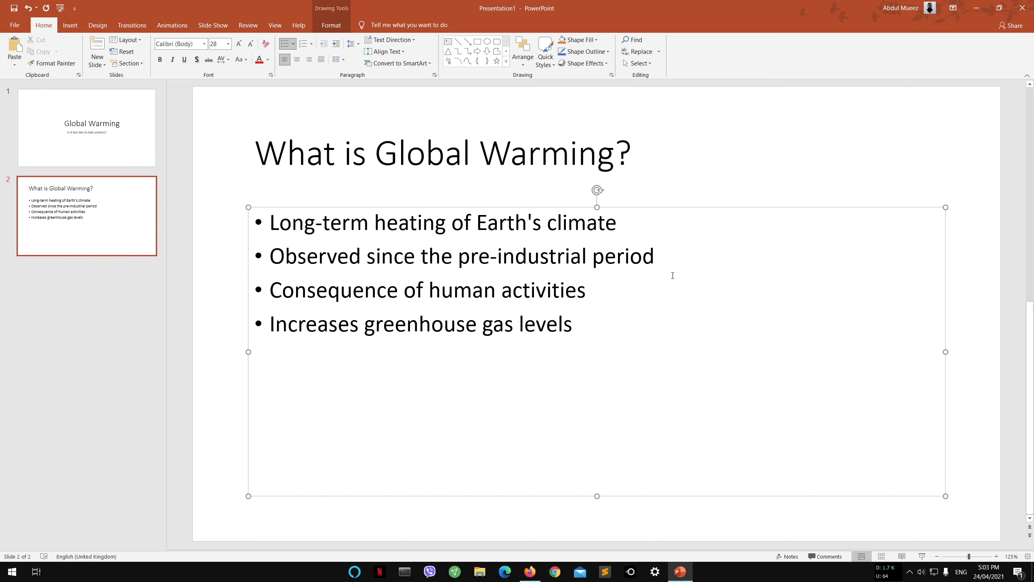
left_click(354, 315)
left_click_drag(435, 292, 588, 301)
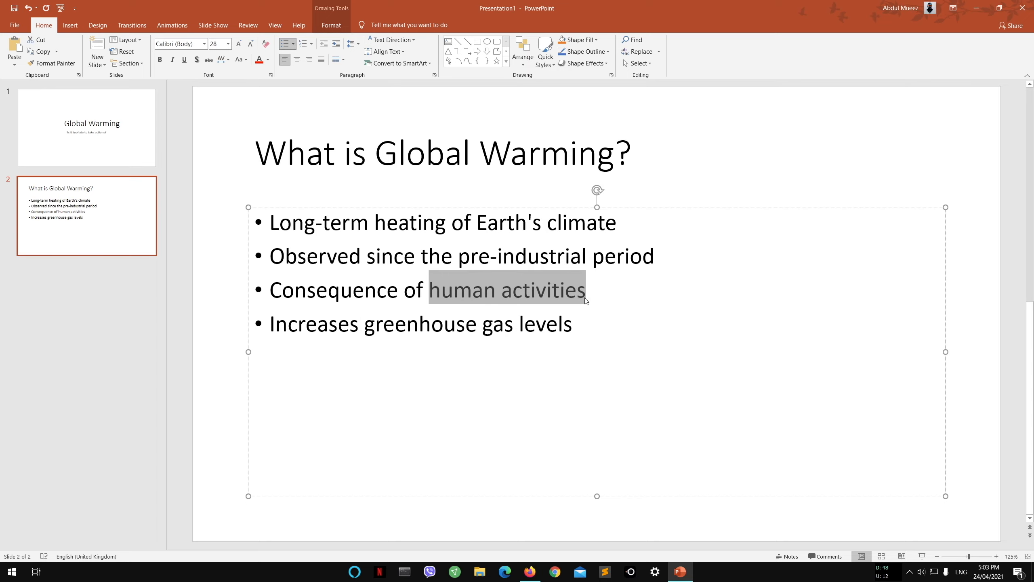
left_click(591, 282)
left_click(594, 299)
key("ctrl+z")
left_click(594, 299)
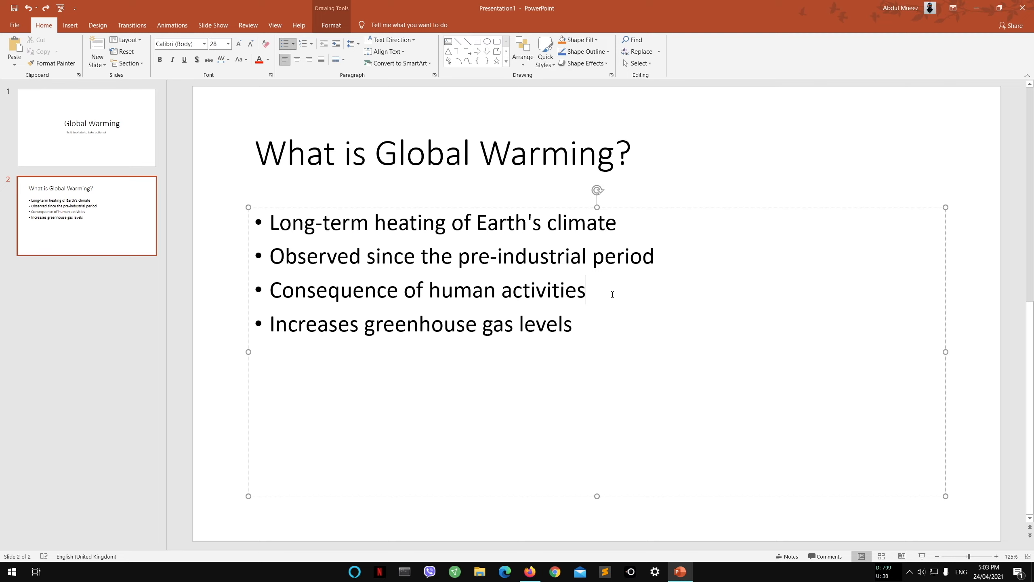
left_click_drag(612, 294, 268, 294)
left_click(622, 296)
- Insert "in" before "greenhouse" in the fourth bullet so it reads "Increases in greenhouse gas levels"
double_click(419, 324)
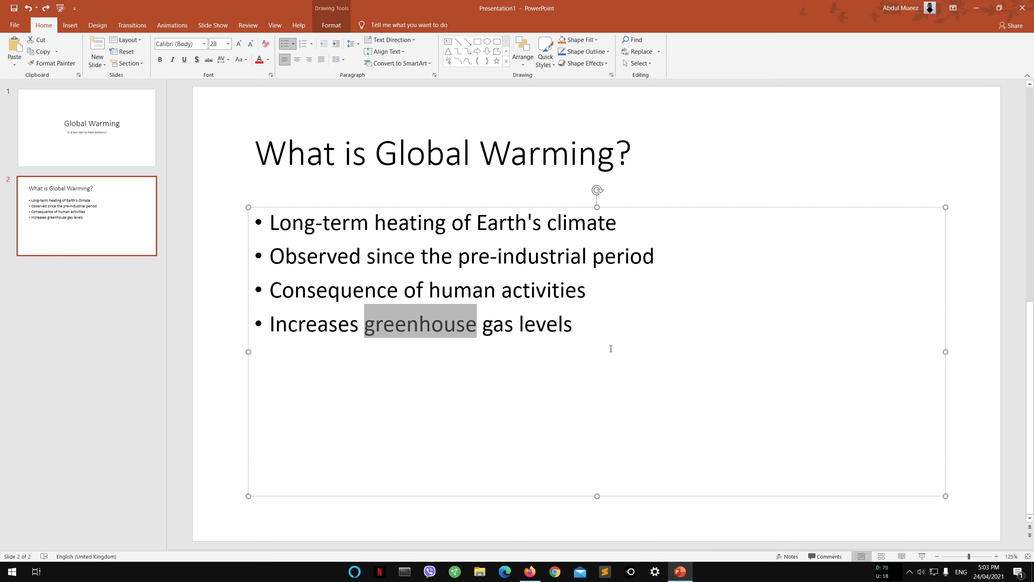
key("Left")
type("in")
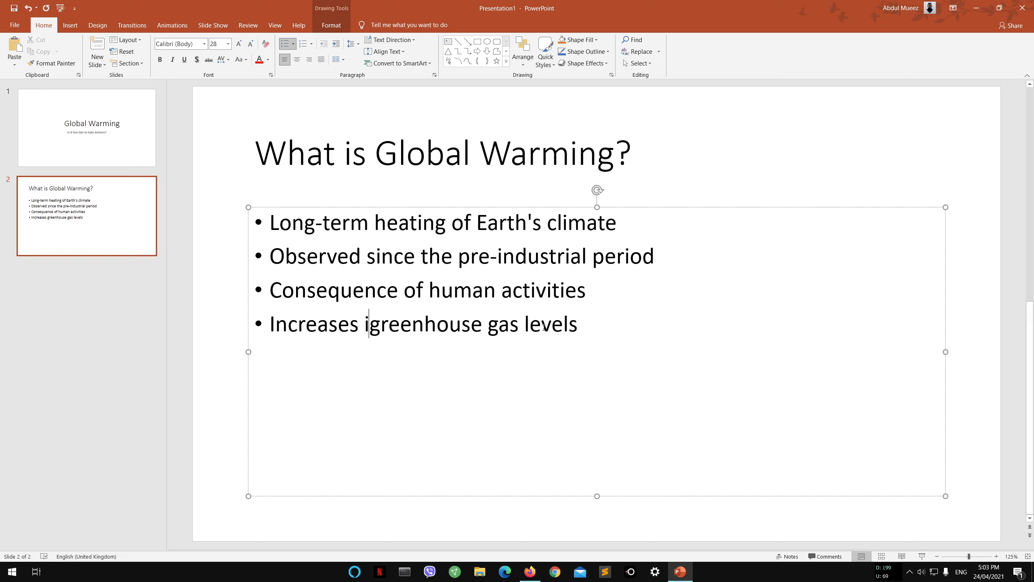
double_click(482, 326)
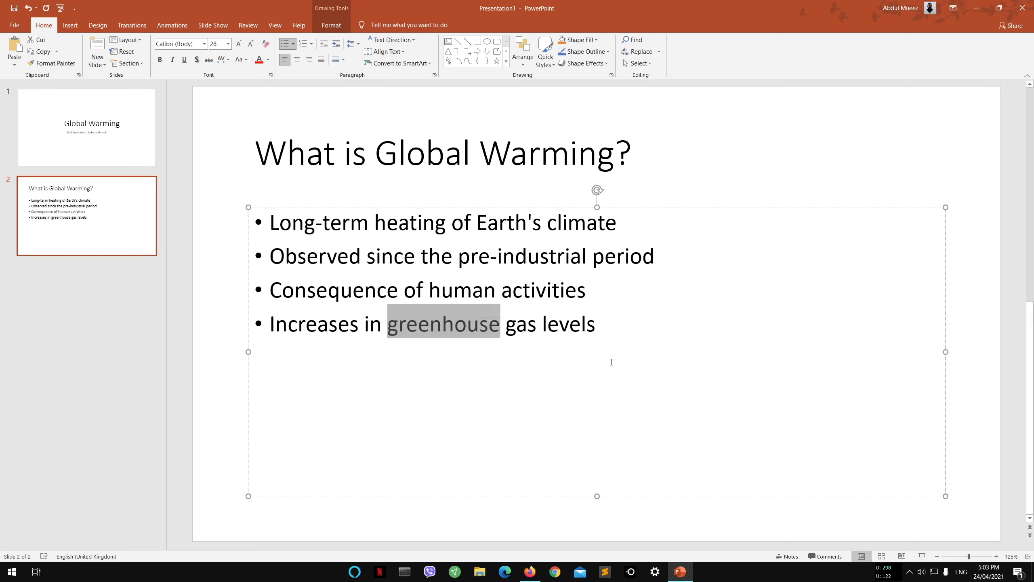
left_click(603, 326)
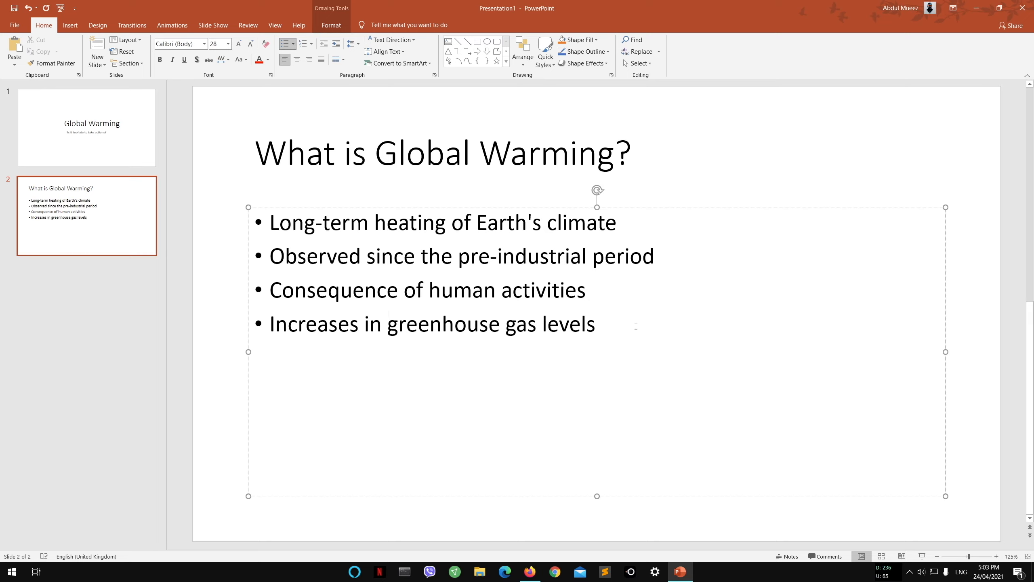
left_click(810, 149)
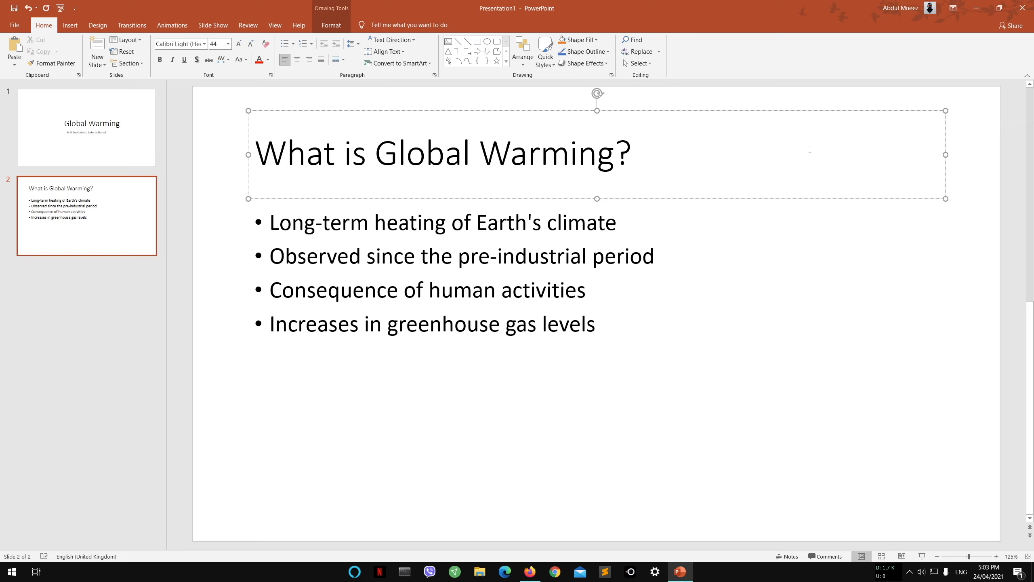
left_click(1019, 149)
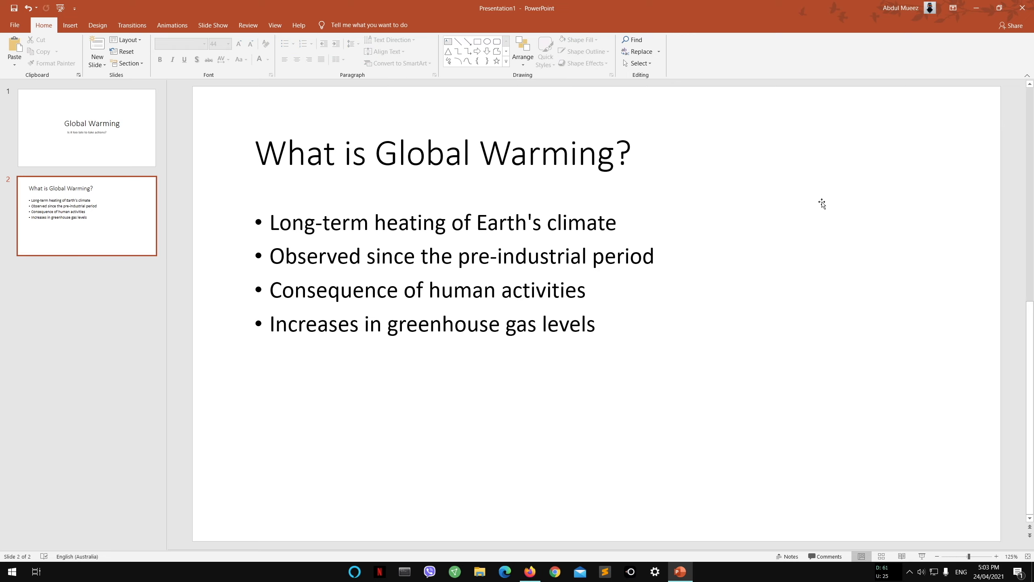